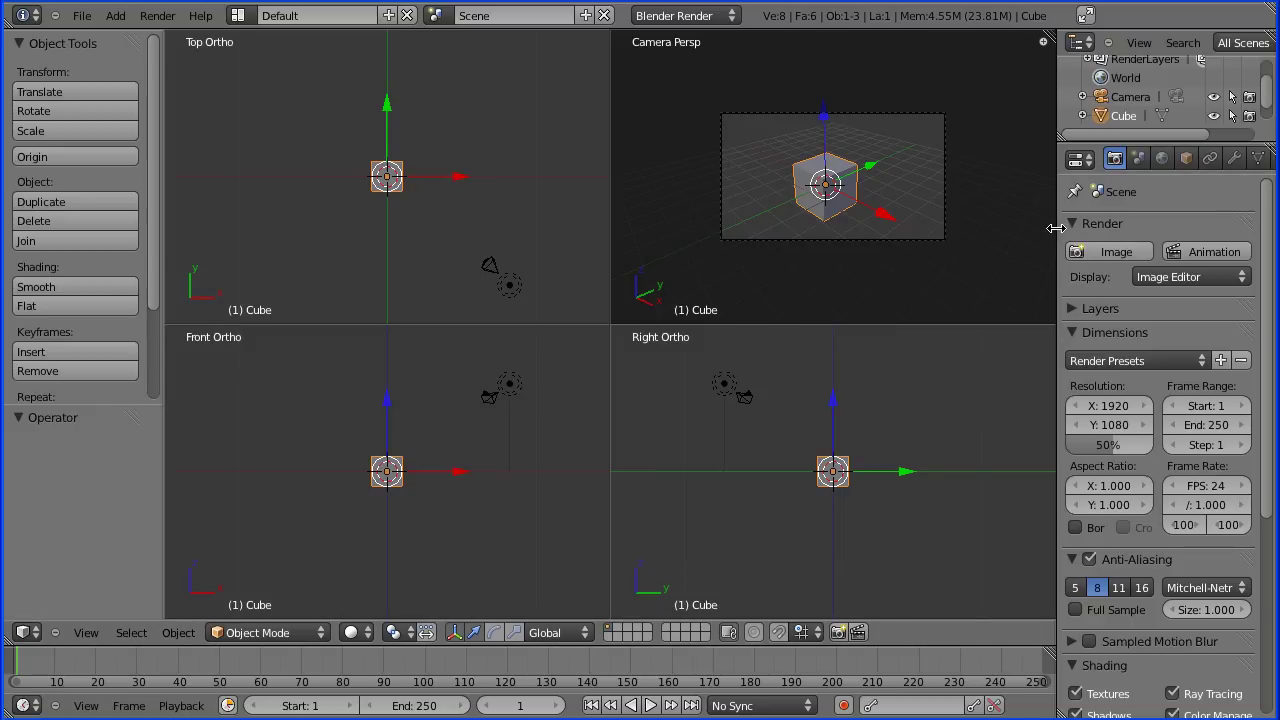
Drag the viewport/Properties border left to widen the Properties editor.
drag(1057, 237, 981, 231)
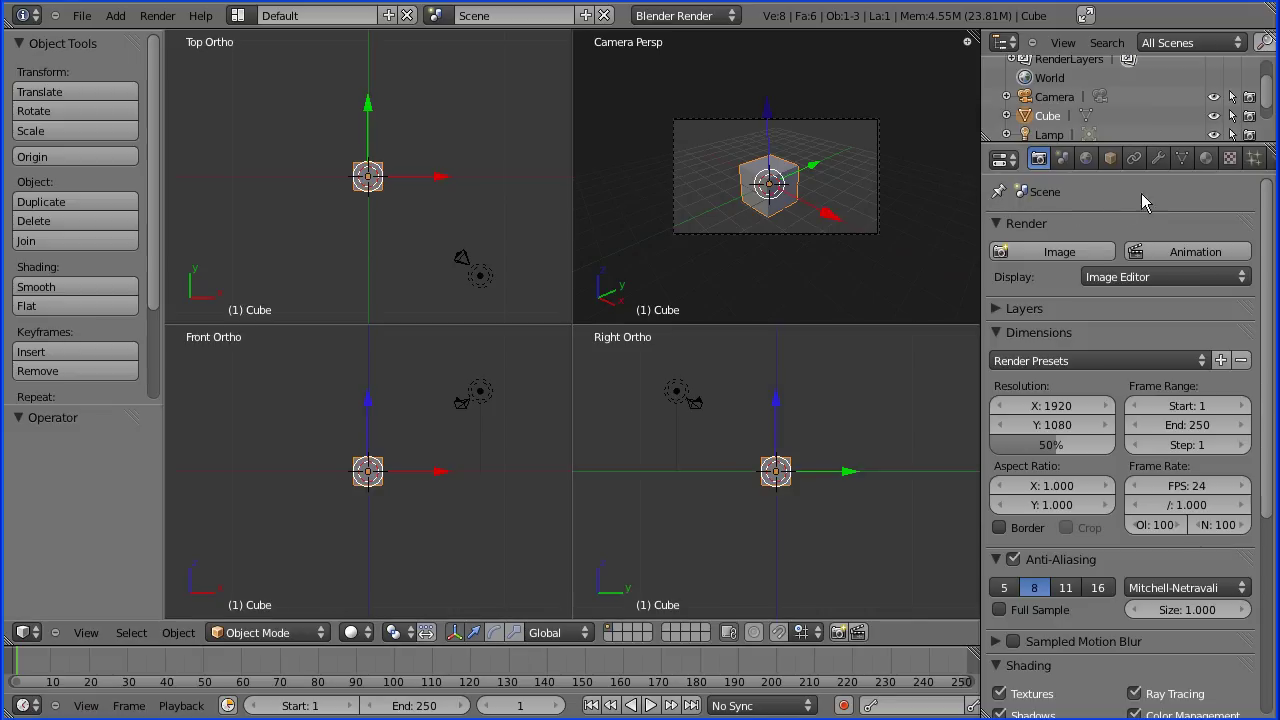
Add a new material to the cube and name it matCube.
click(1206, 160)
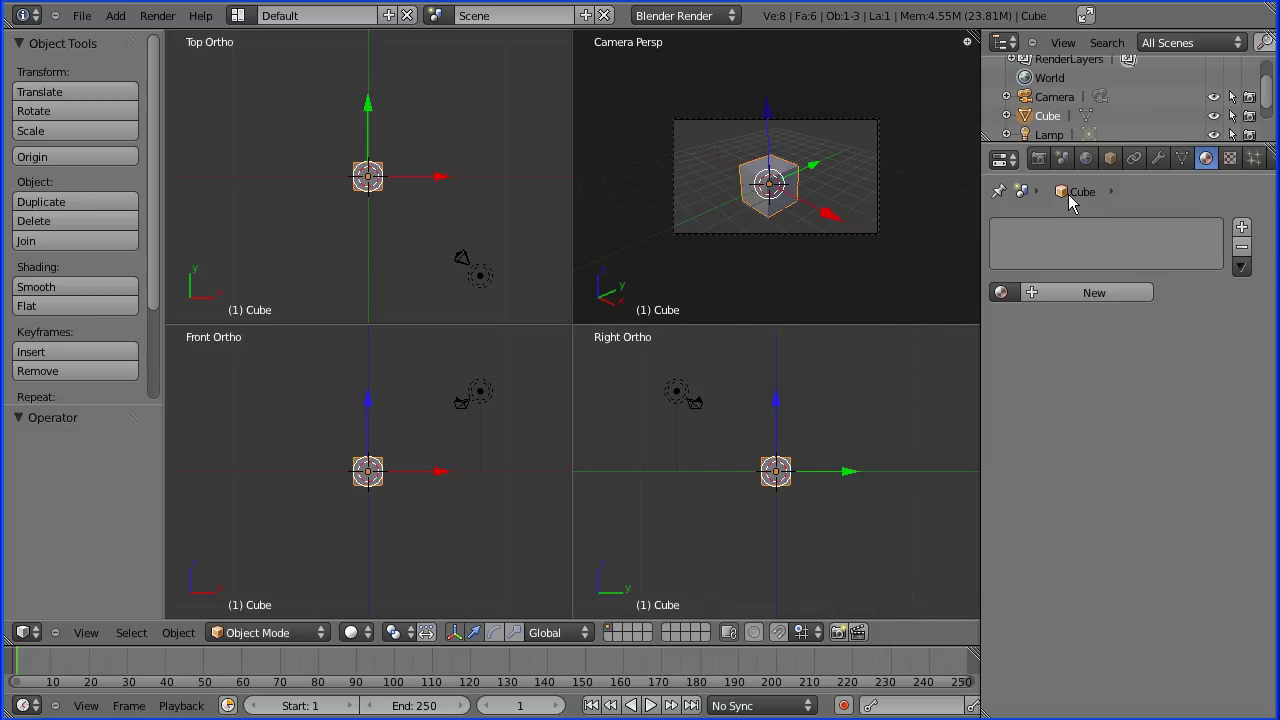
click(1038, 290)
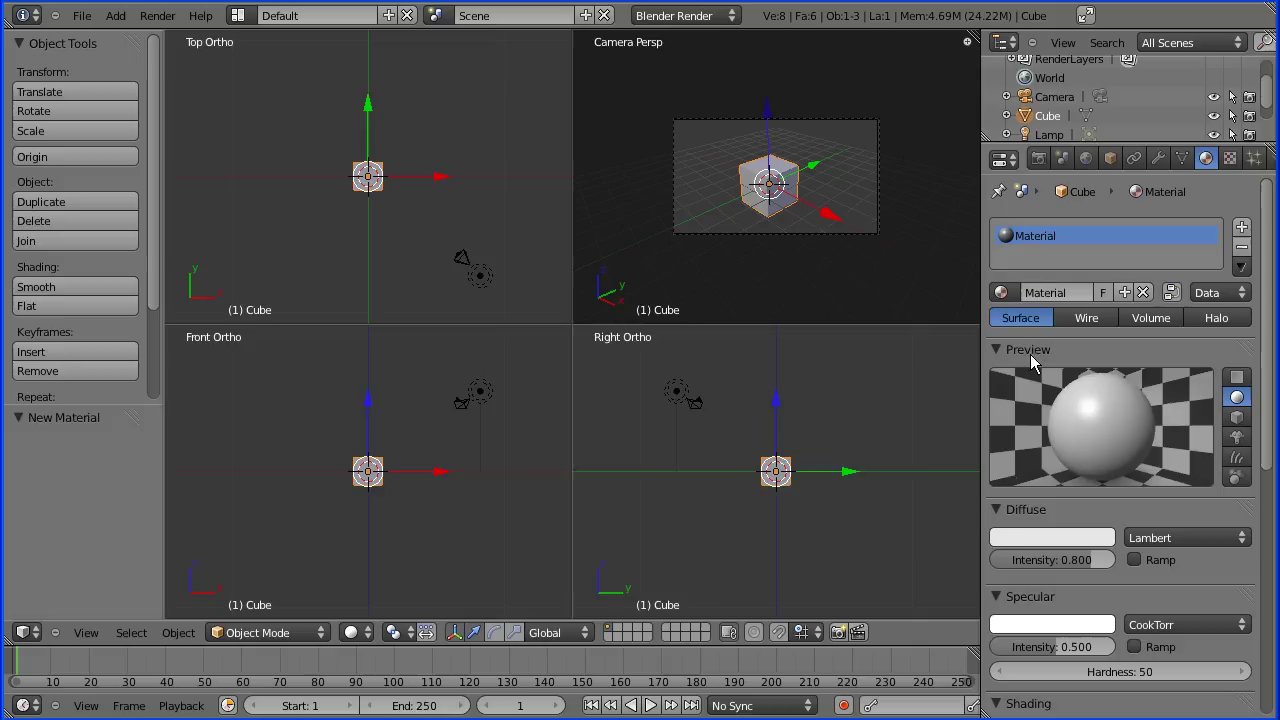
click(1046, 292)
text(matCube)
key(Return)
Give matCube a new Clouds texture and rename it txrCube.
click(1229, 159)
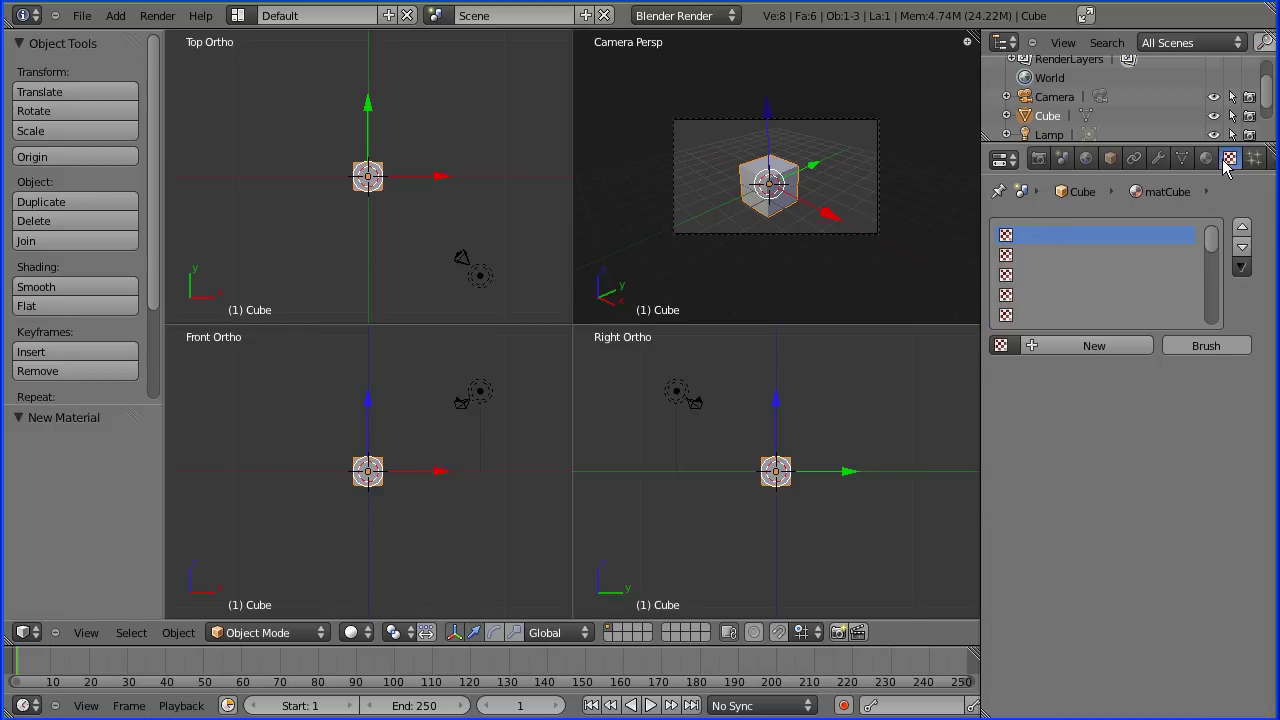
click(1040, 350)
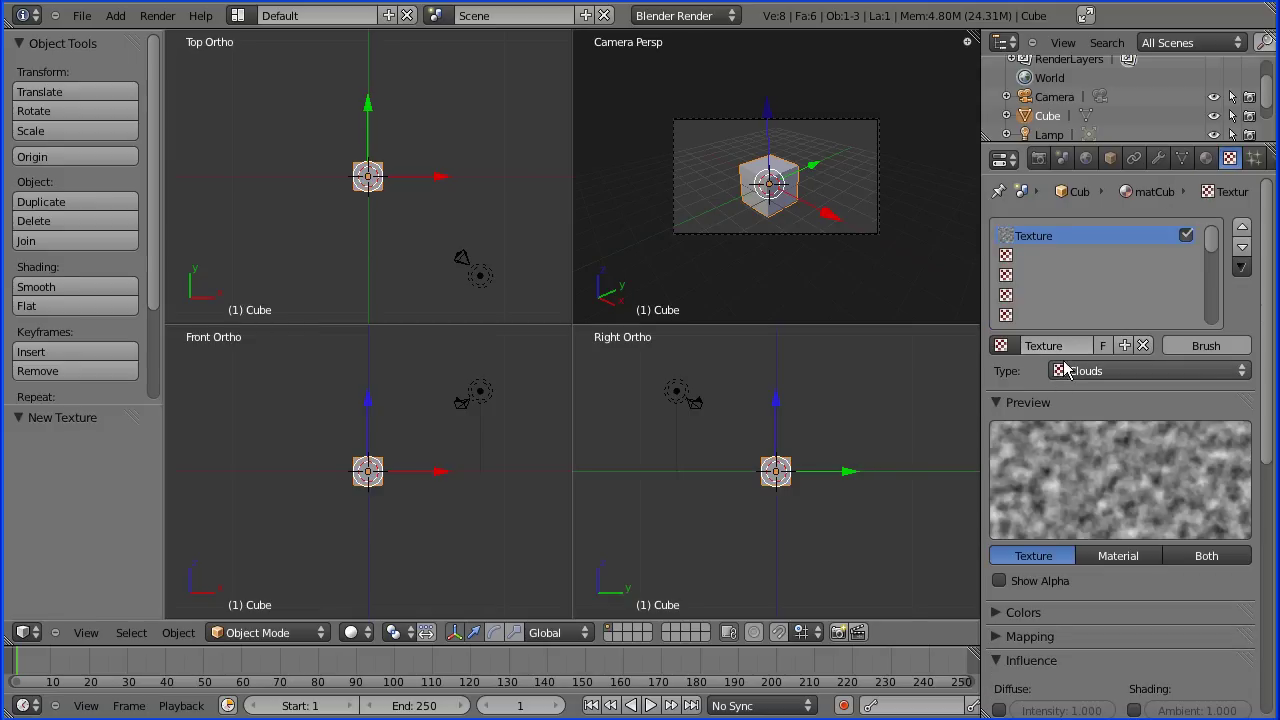
double_click(1059, 345)
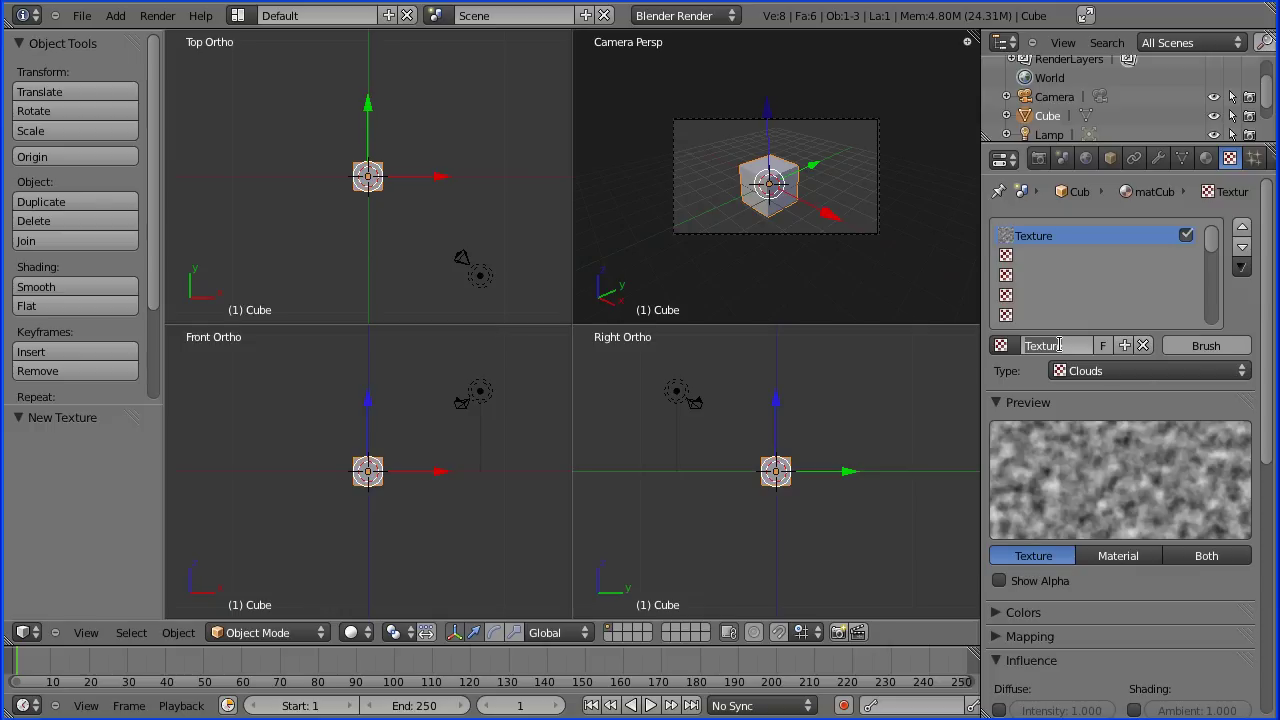
text(txr)
text(Cube)
key(Return)
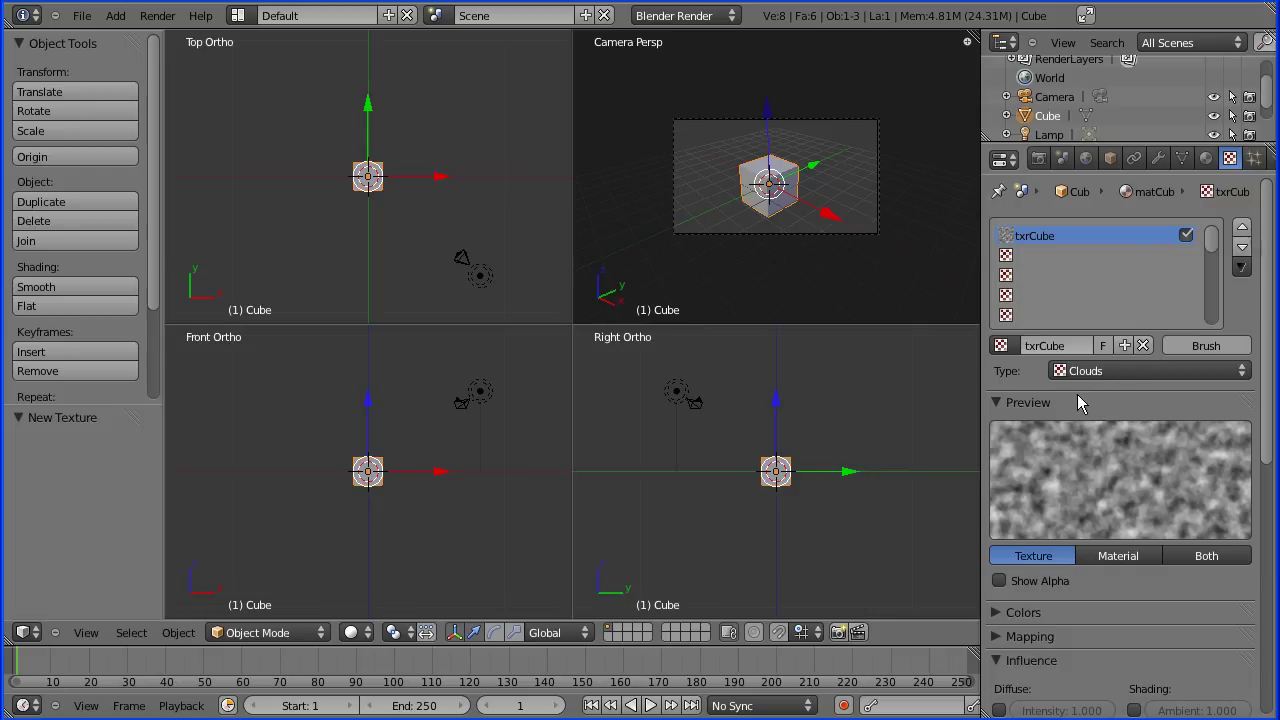
Render a test image of the cloud-textured cube, then switch the editor back to 3D View.
click(1041, 163)
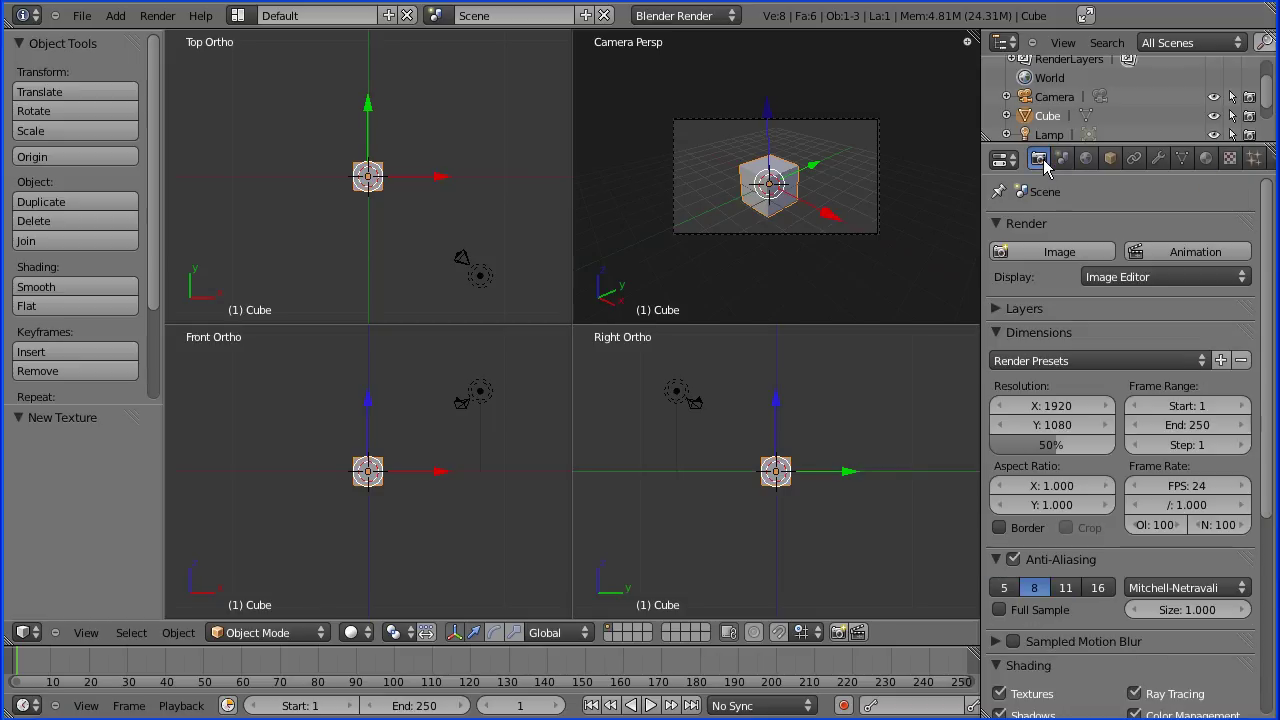
click(1050, 255)
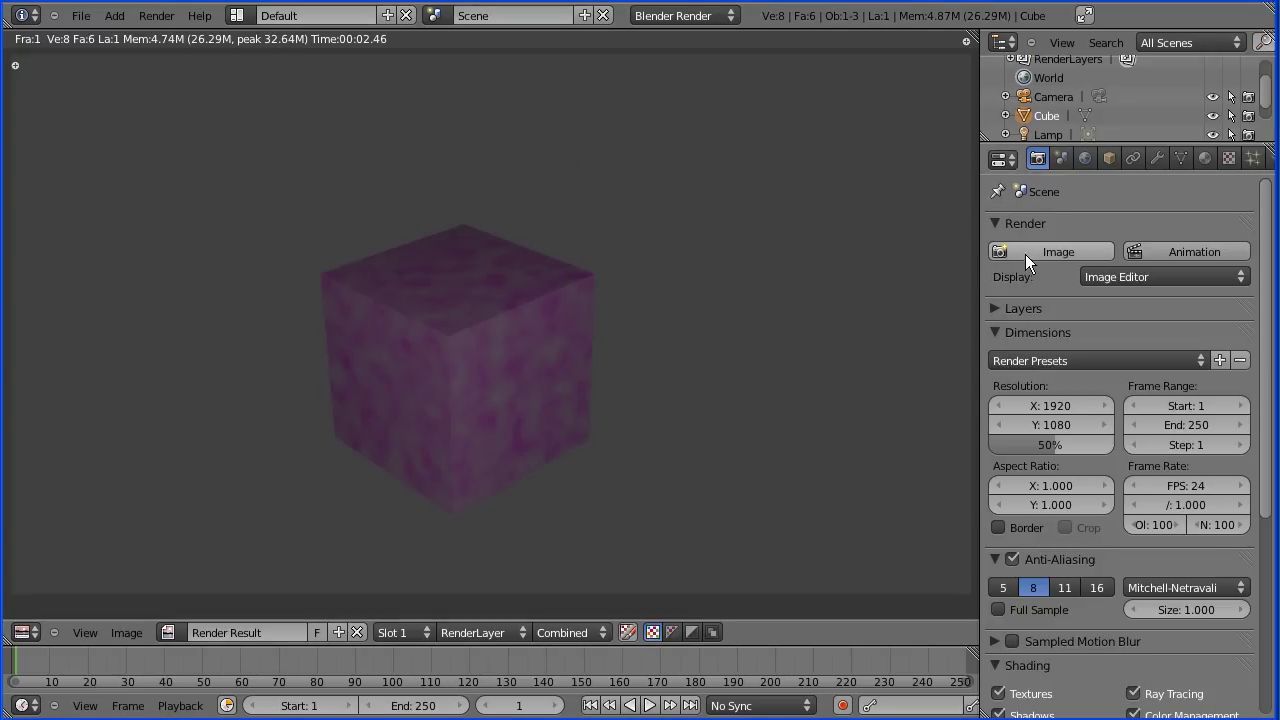
click(28, 633)
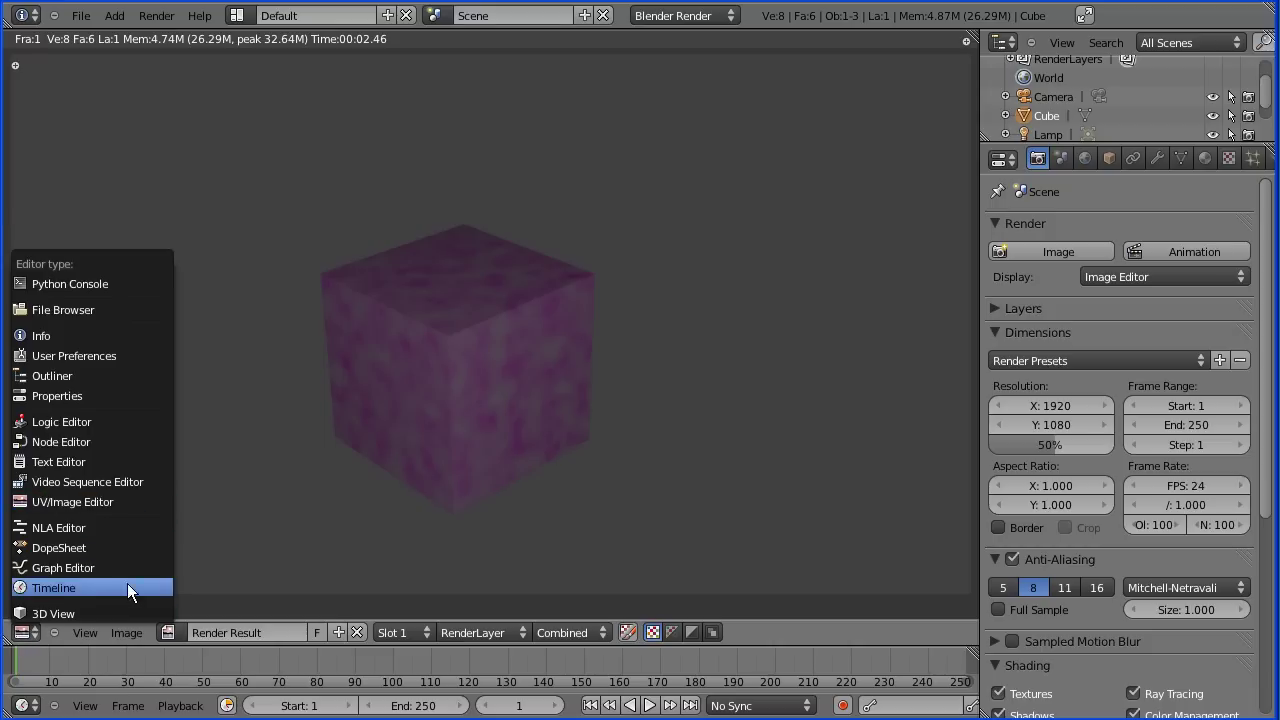
click(121, 613)
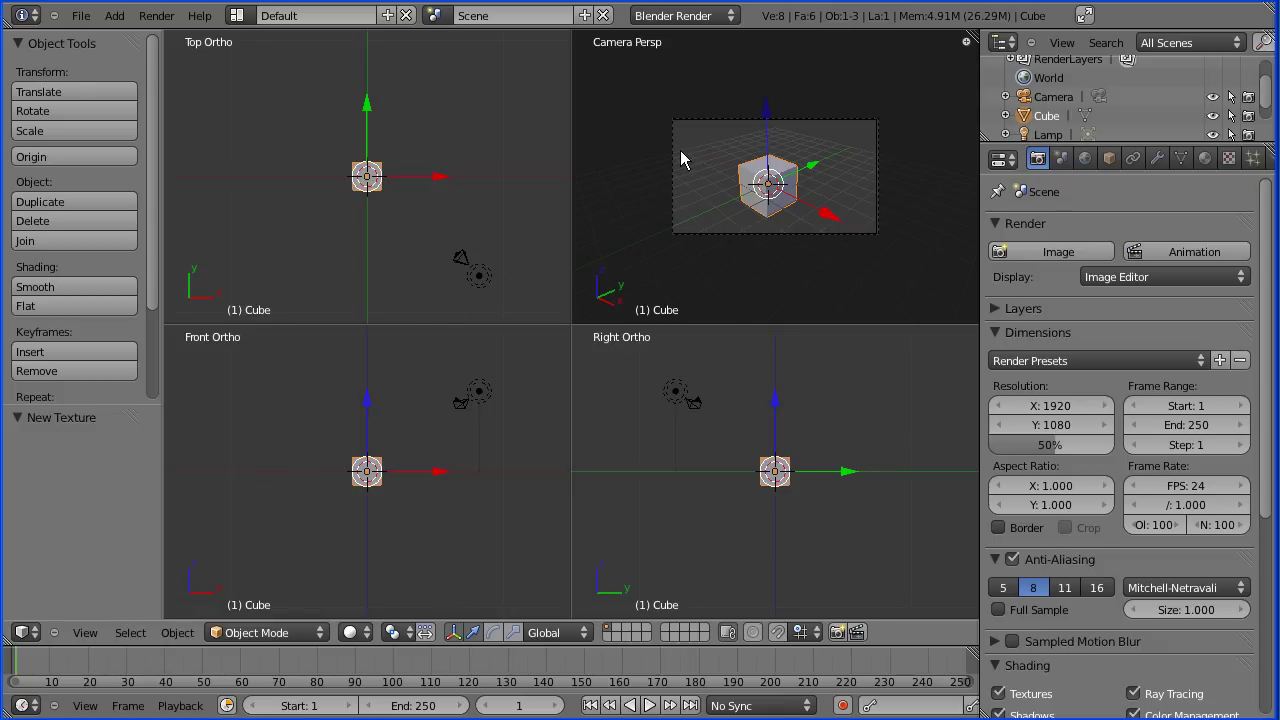
Rename the World datablock to wldImgBkg, fixing a typo along the way.
click(1086, 160)
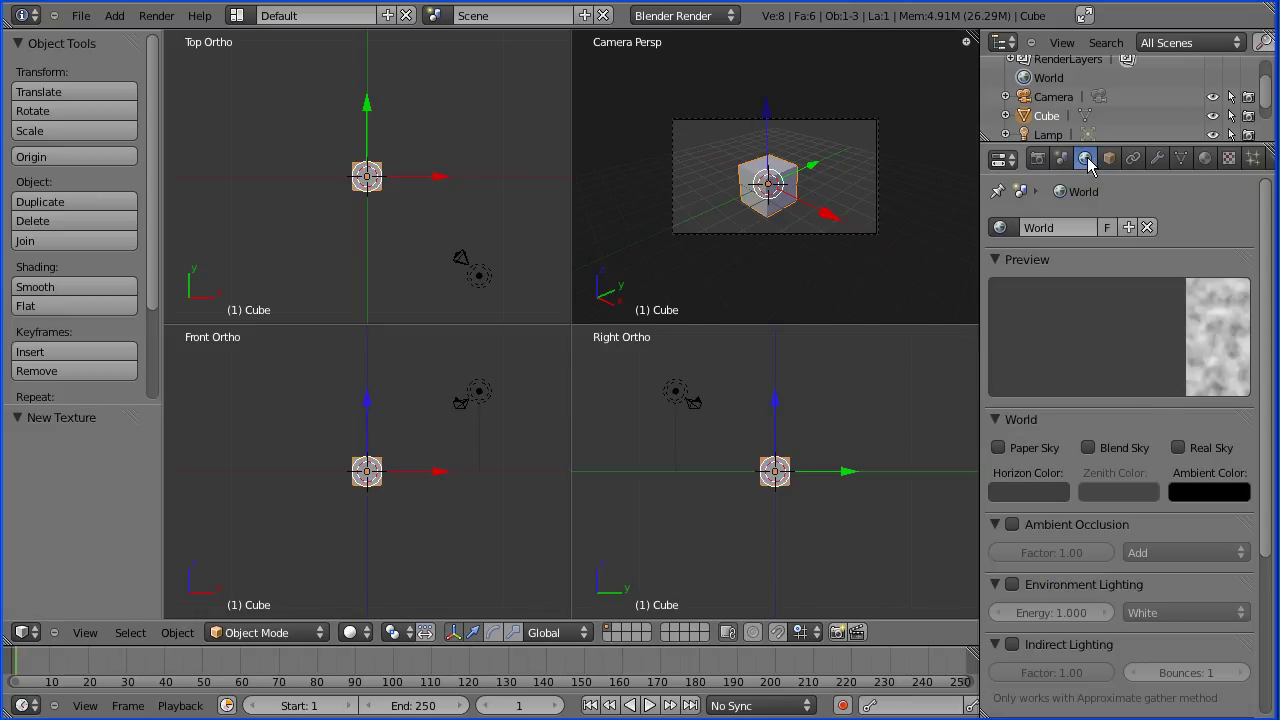
click(1048, 229)
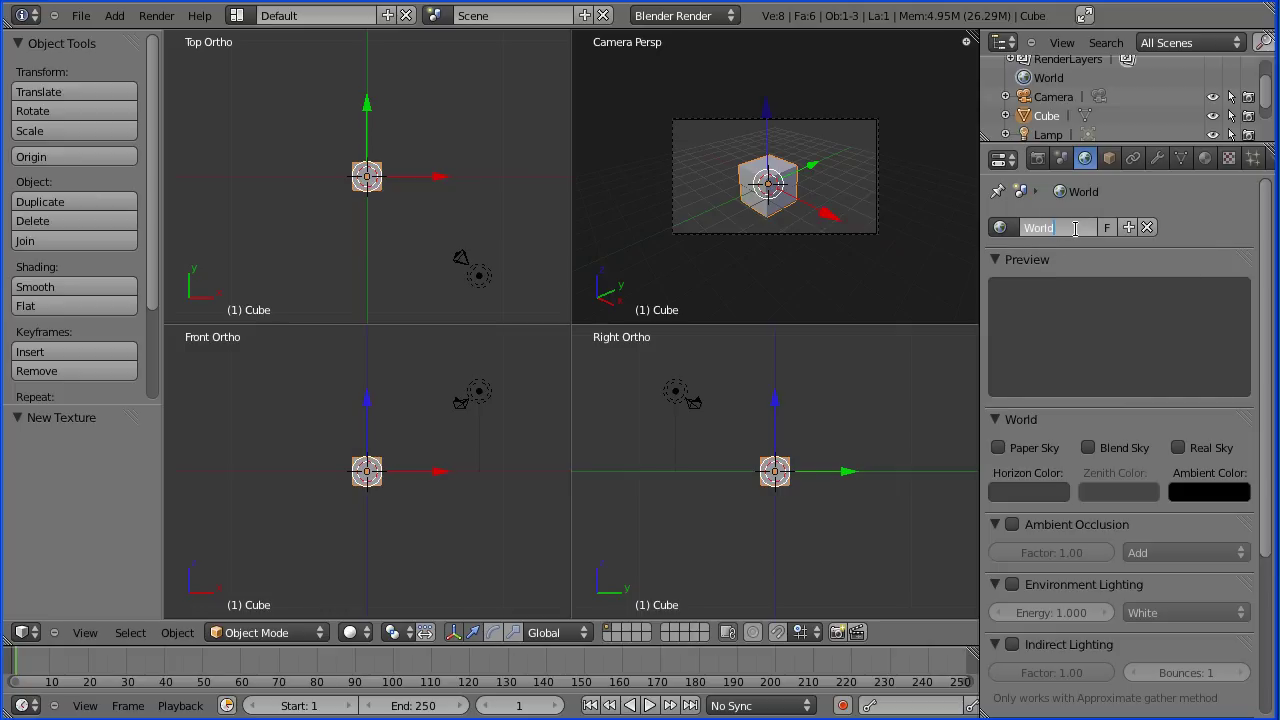
key(BackSpace)
key(BackSpace)
key(BackSpace)
key(BackSpace)
key(BackSpace)
text(wld)
text(l)
text(mg)
text(VE)
key(BackSpace)
key(BackSpace)
text(Bkg)
key(Return)
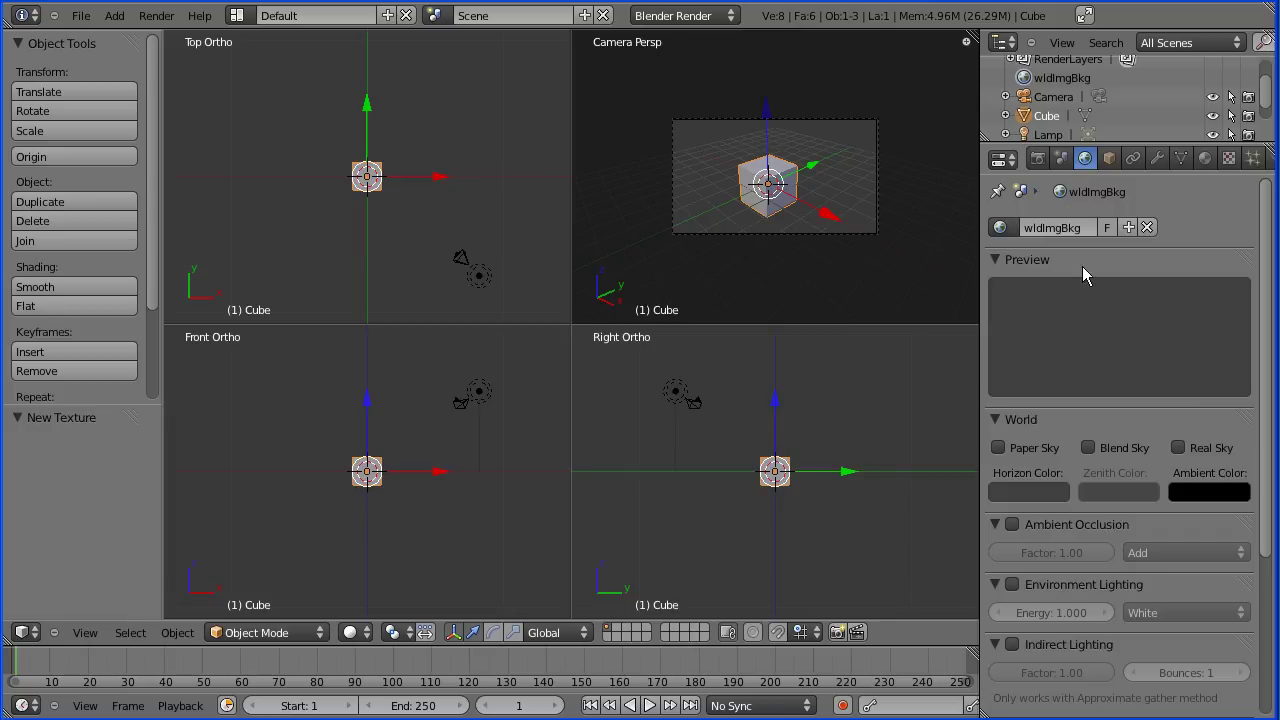
Add a new world texture previewed as Both and set its type to Image or Movie.
click(1229, 161)
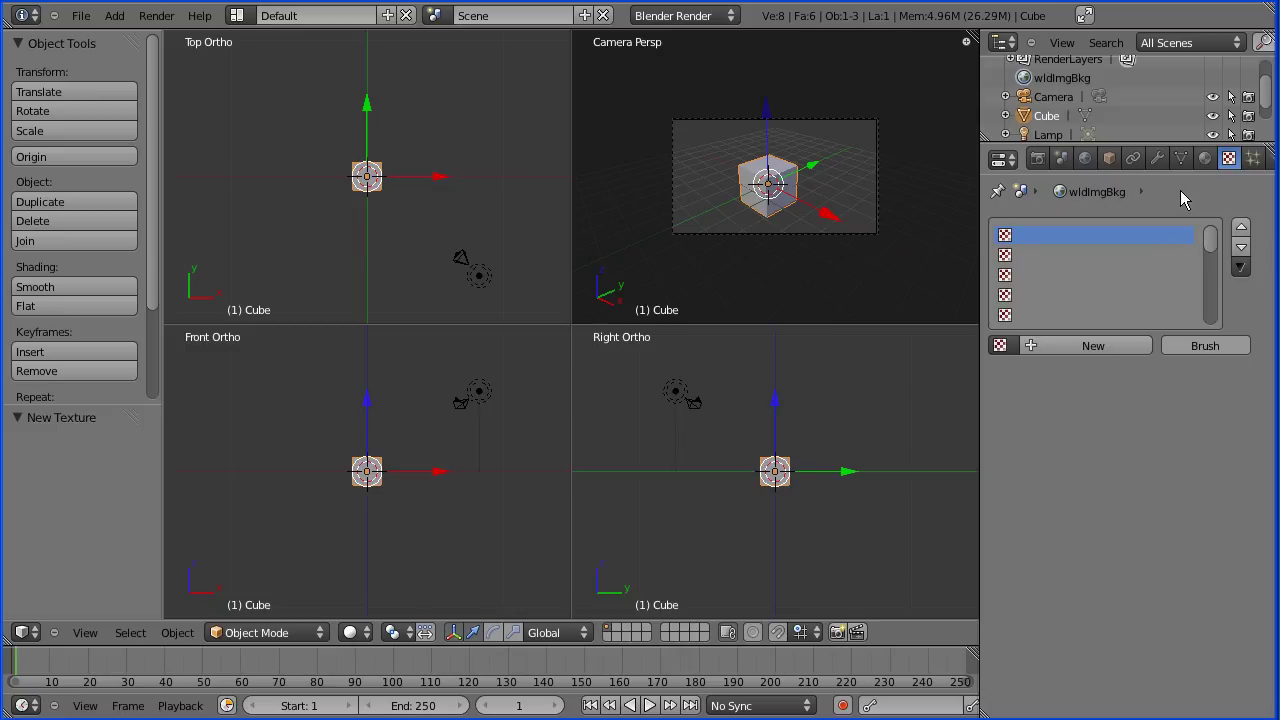
click(1033, 348)
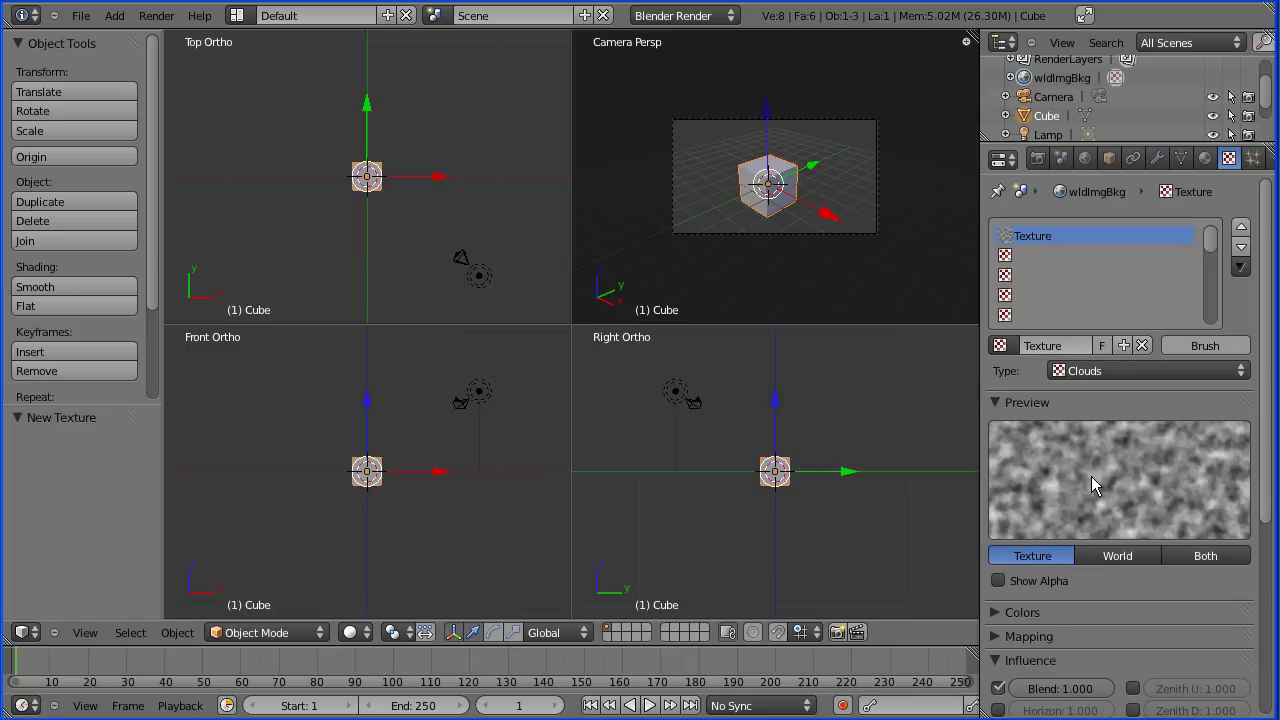
click(1212, 558)
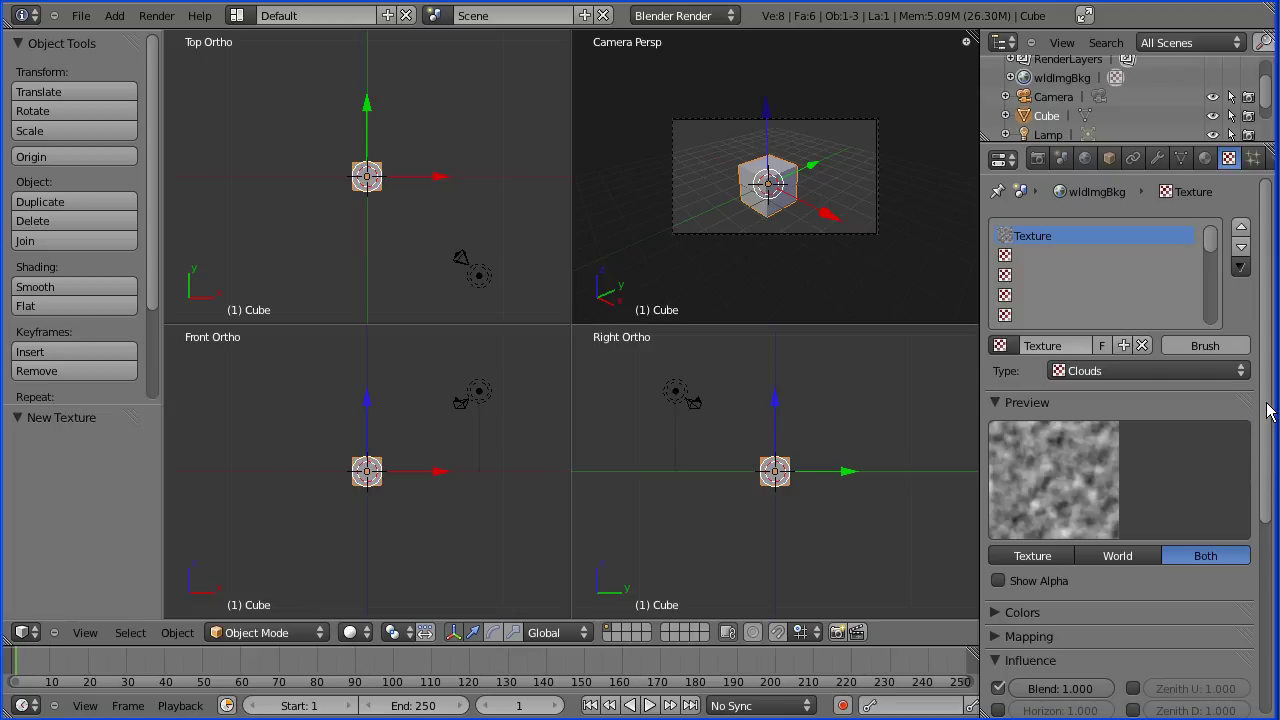
scroll(1267, 412, down, 1)
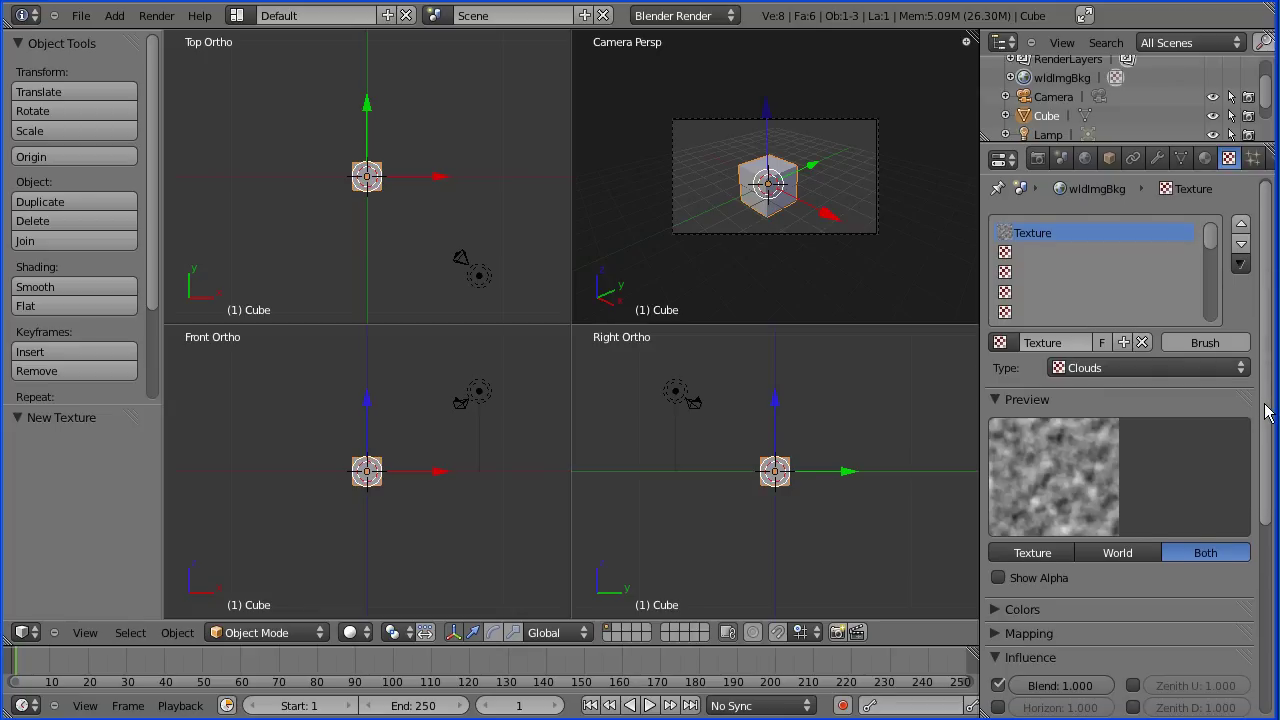
scroll(1267, 412, up, 1)
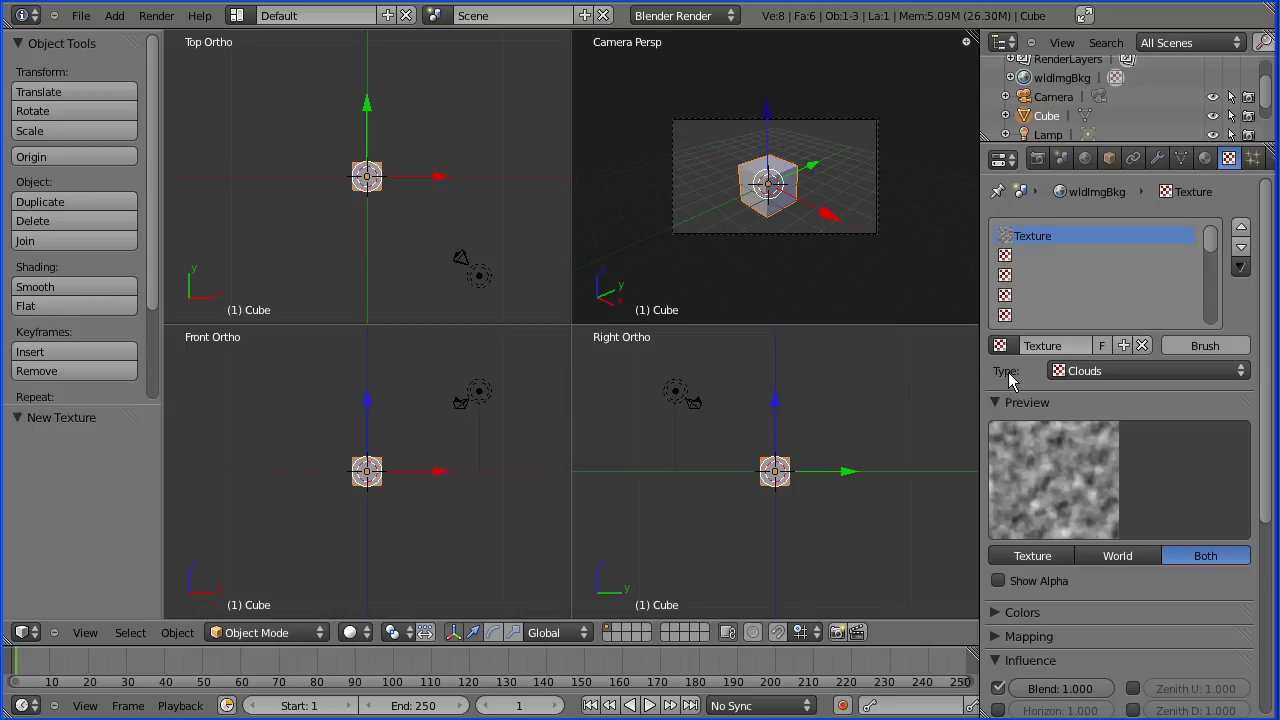
click(1178, 372)
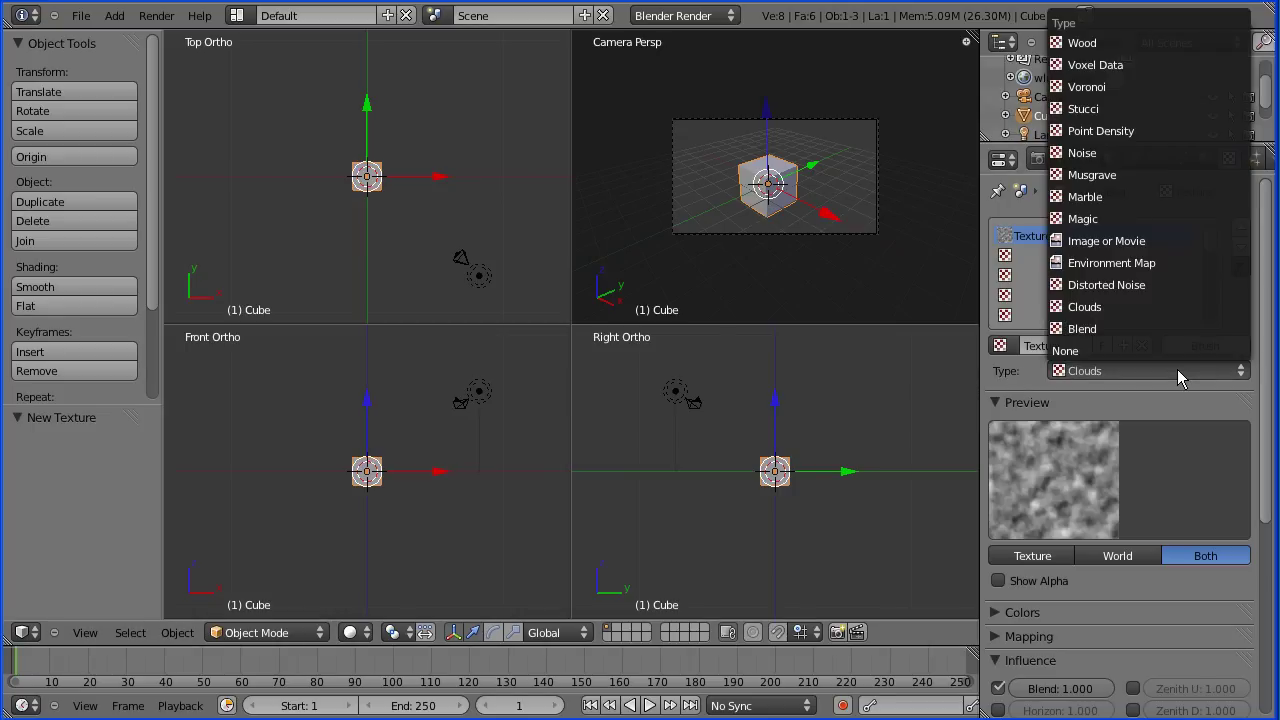
click(1189, 242)
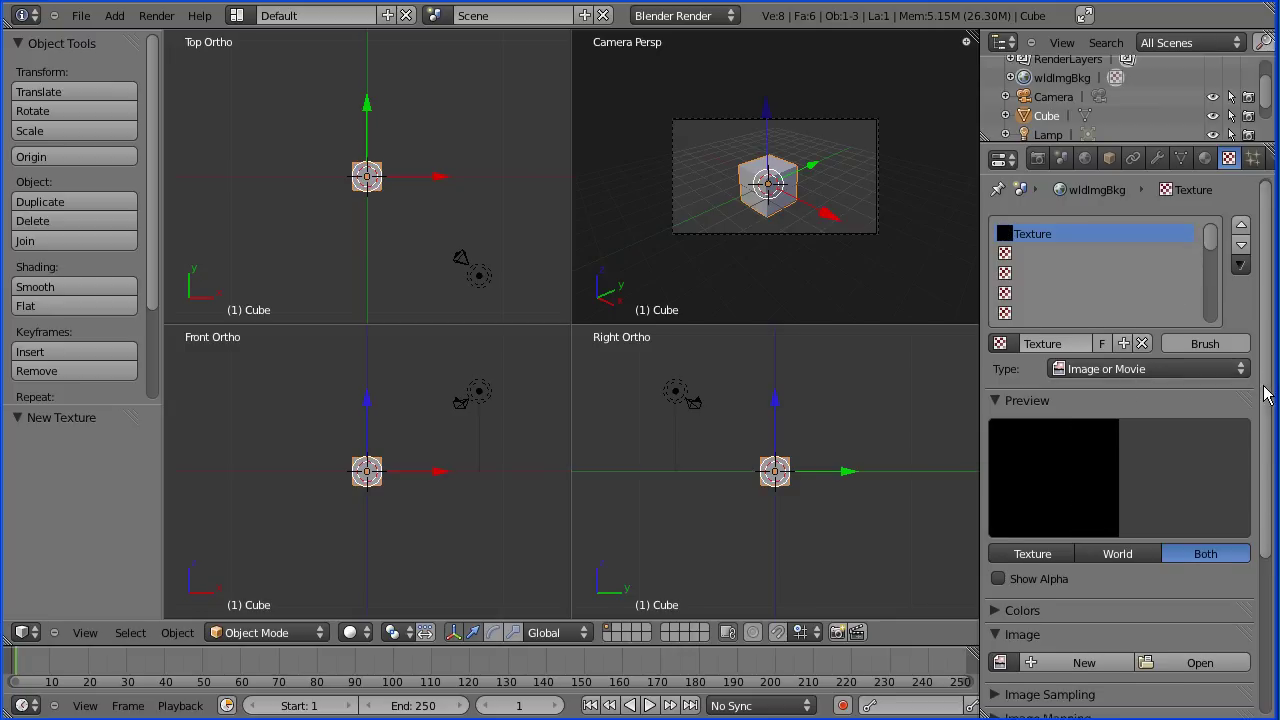
scroll(1244, 496, down, 4)
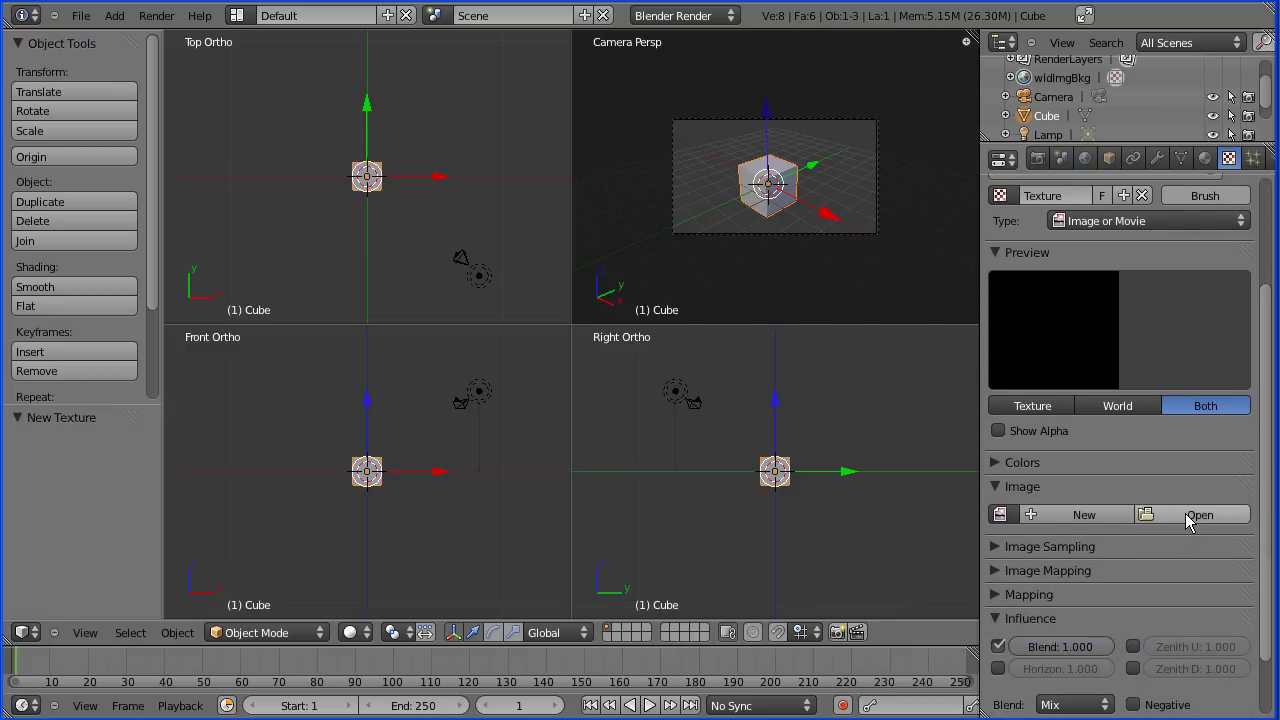
Load G:\PHOTOS\Lille.jpg as the world texture's image.
click(1189, 516)
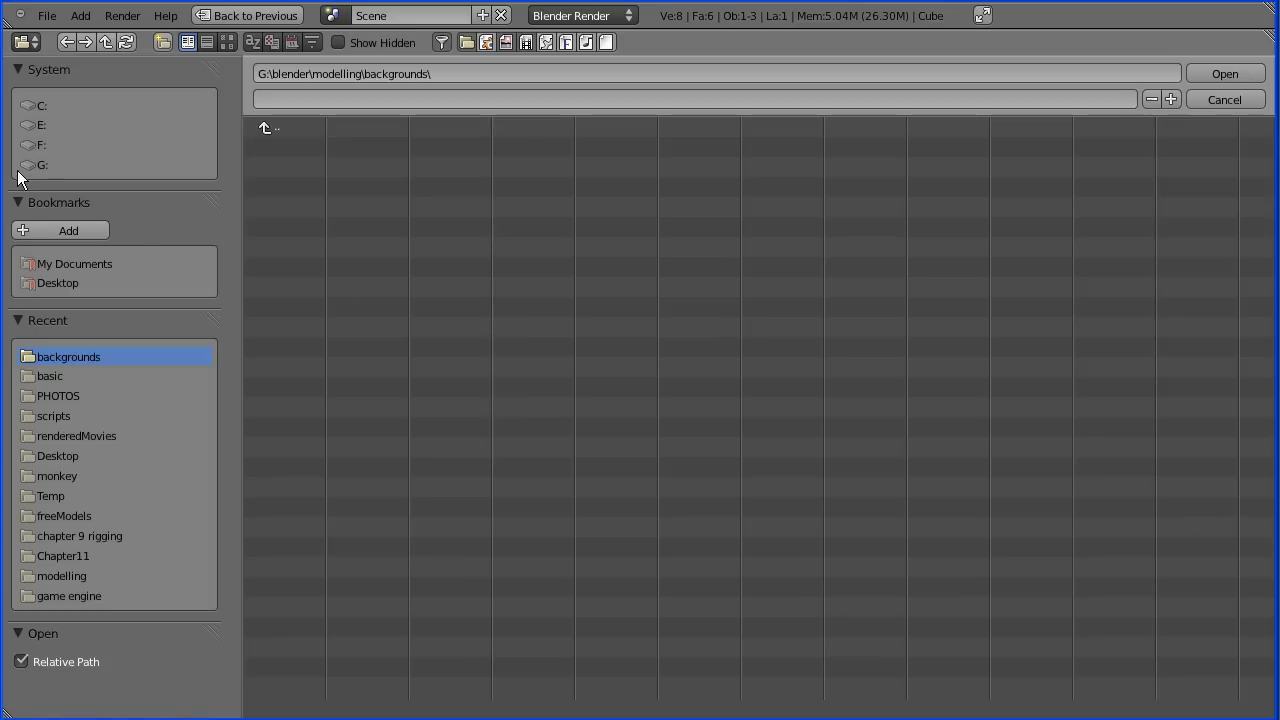
click(30, 166)
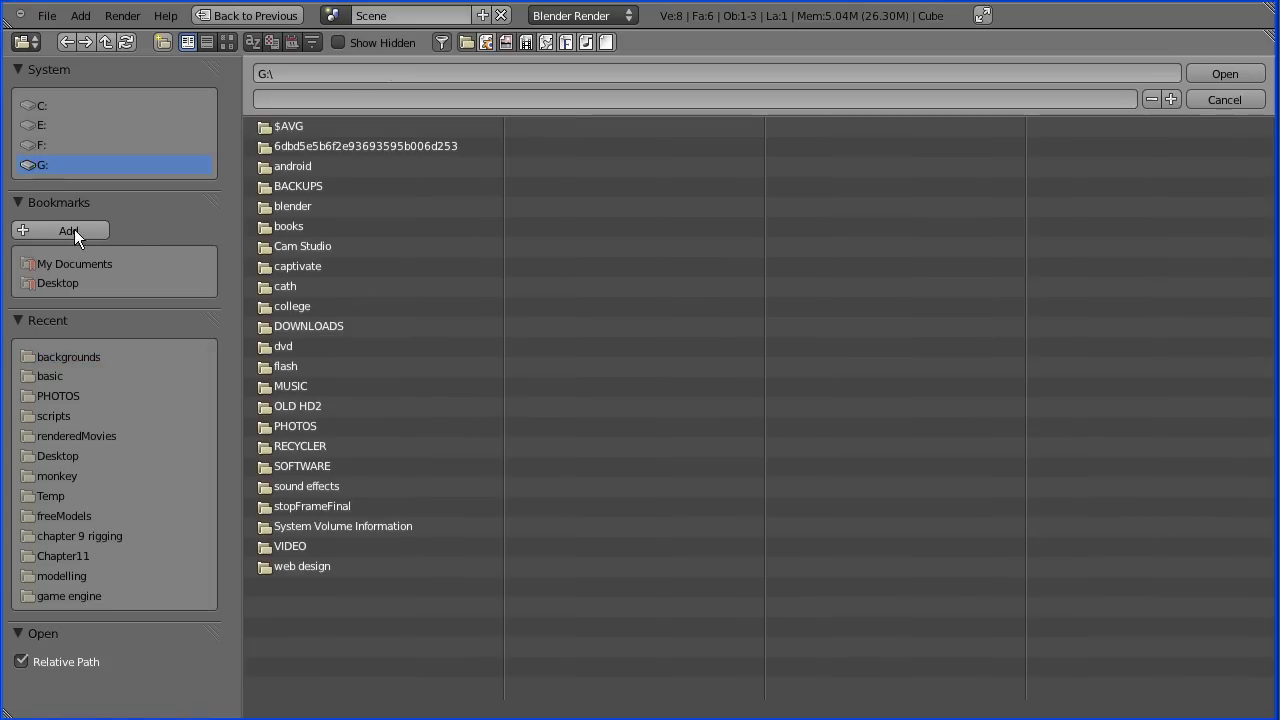
click(274, 427)
click(587, 688)
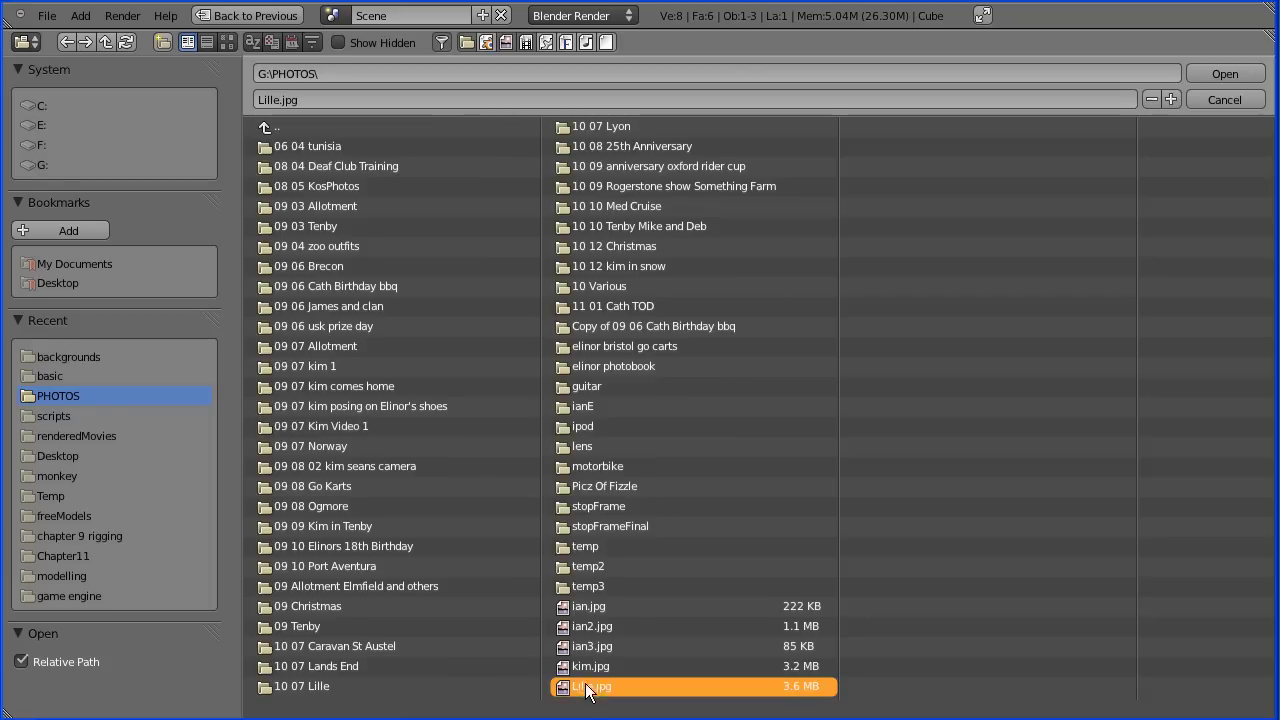
click(1230, 76)
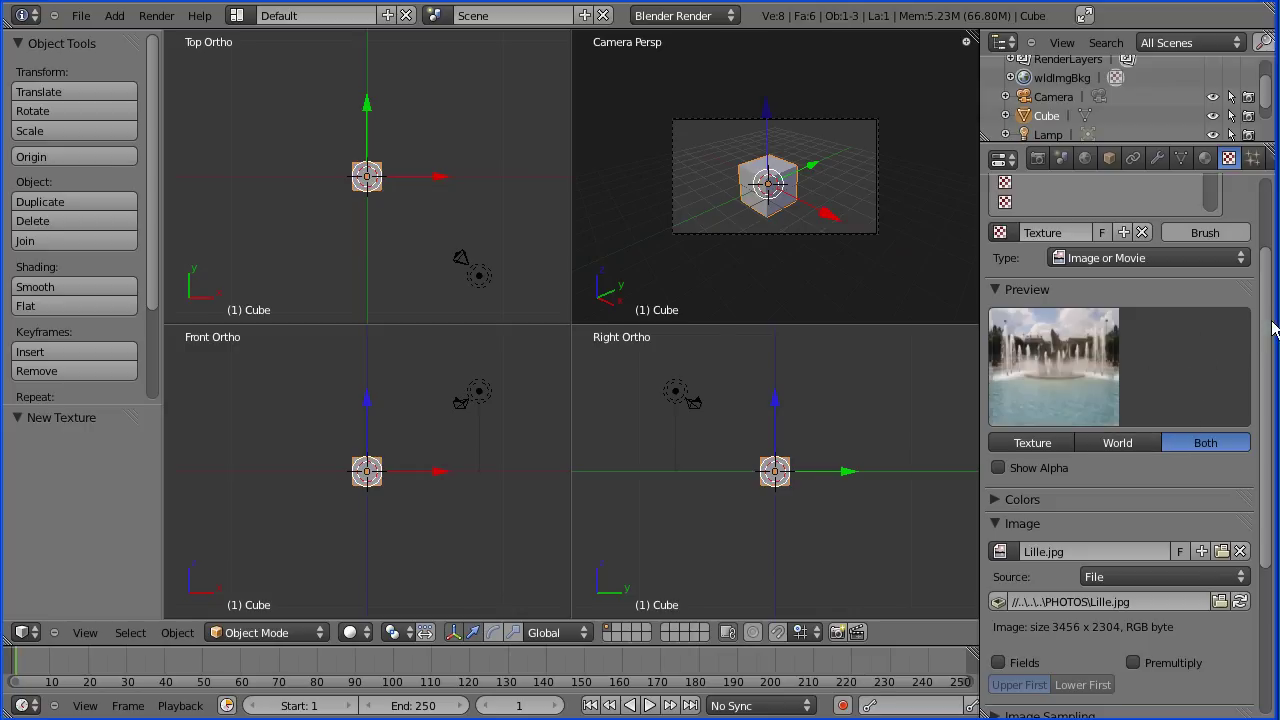
Enable Horizon influence for the Lille.jpg world texture.
drag(1271, 322, 1270, 530)
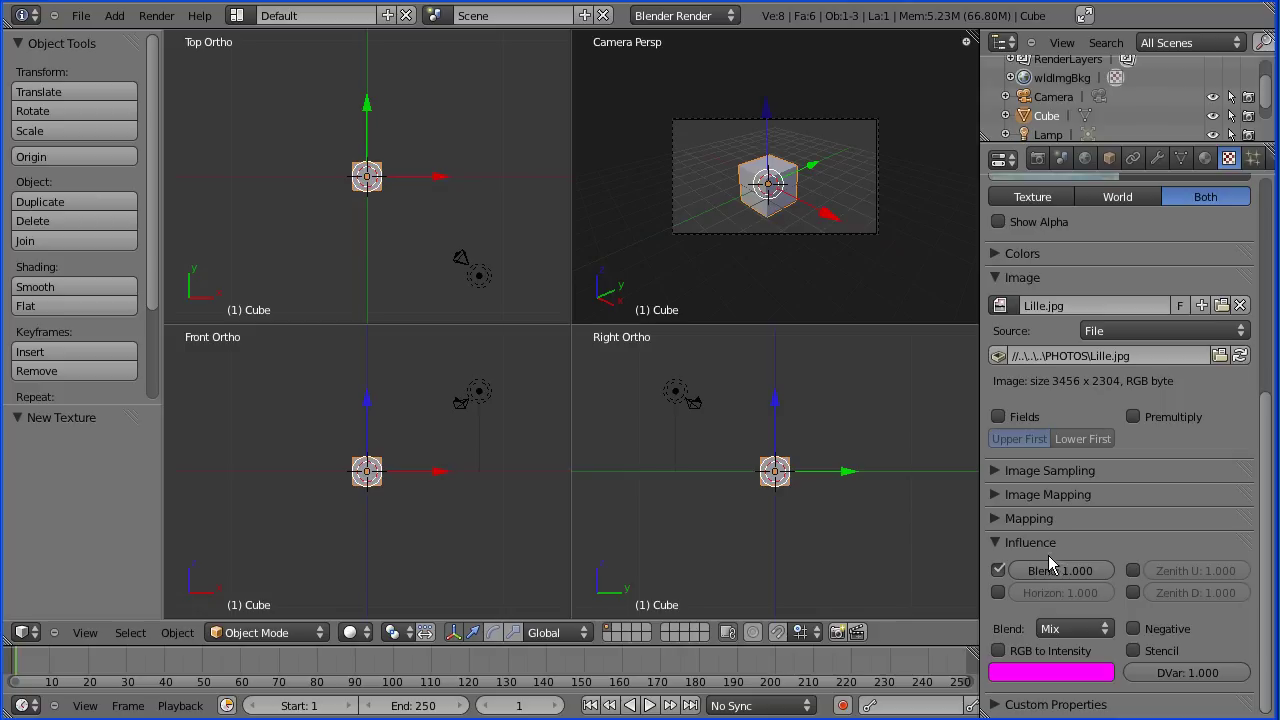
click(998, 593)
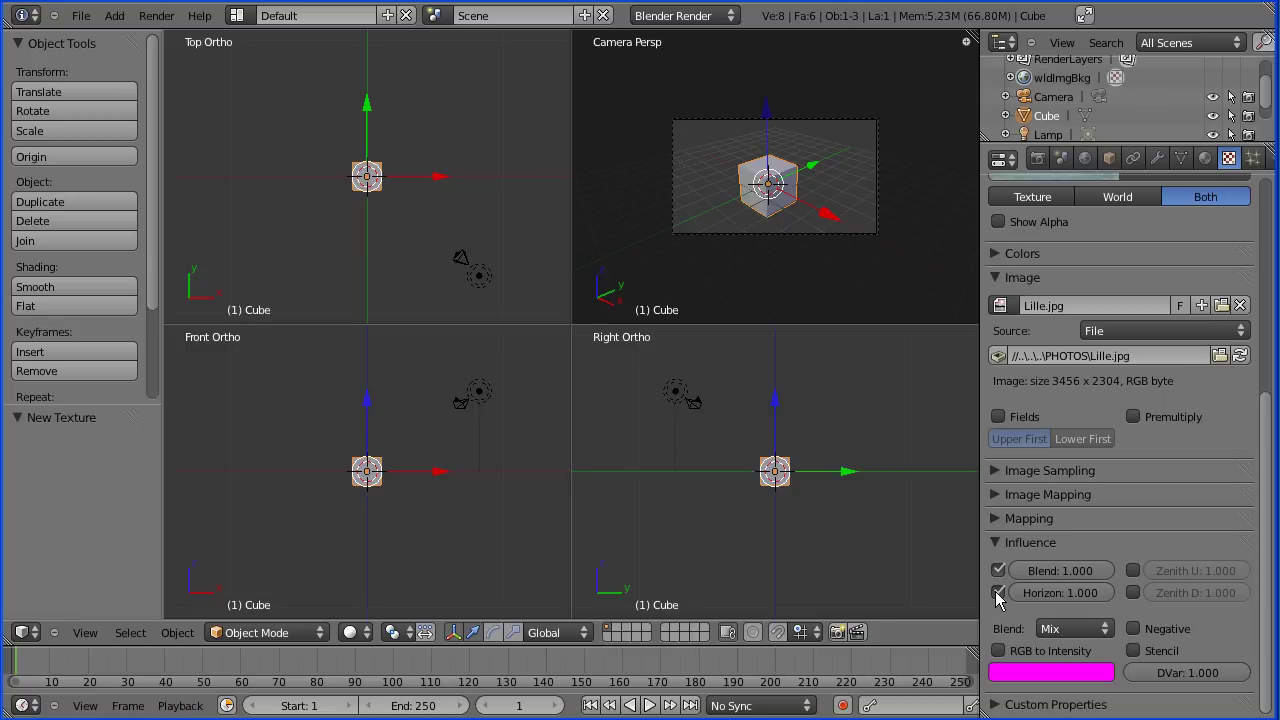
scroll(1270, 513, up, 5)
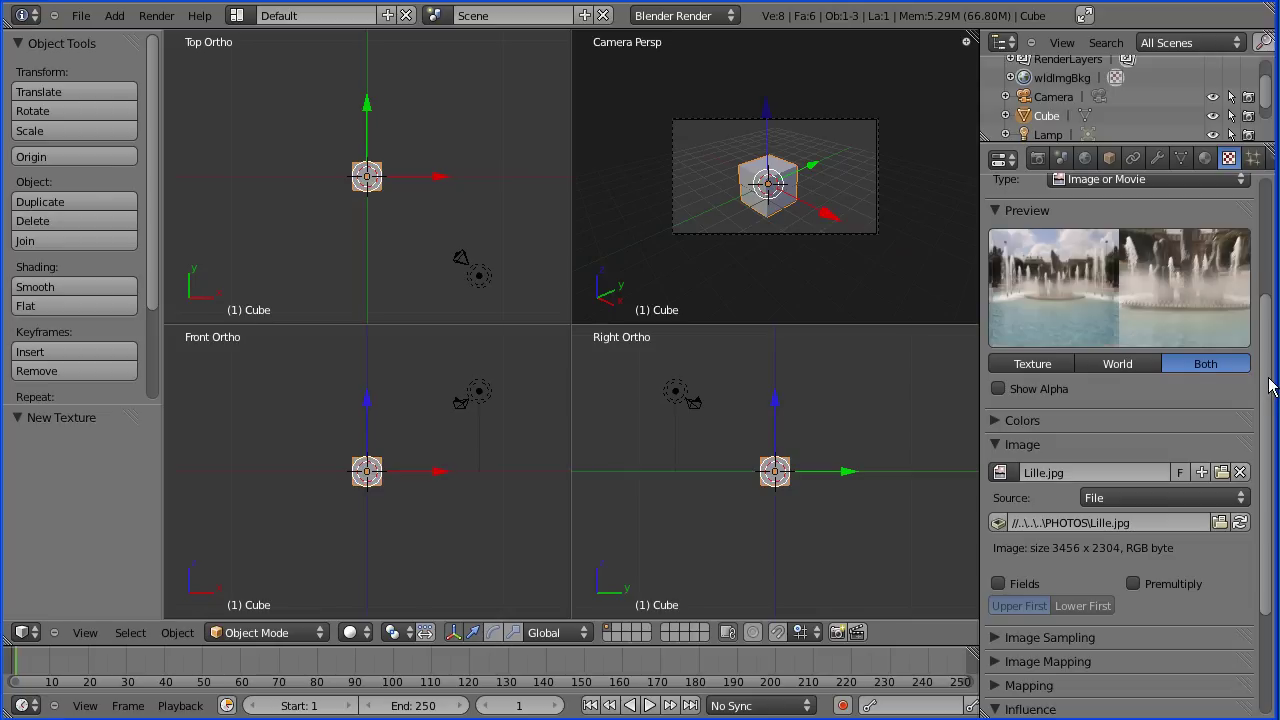
Render the cube against the fountain photo background.
click(1039, 160)
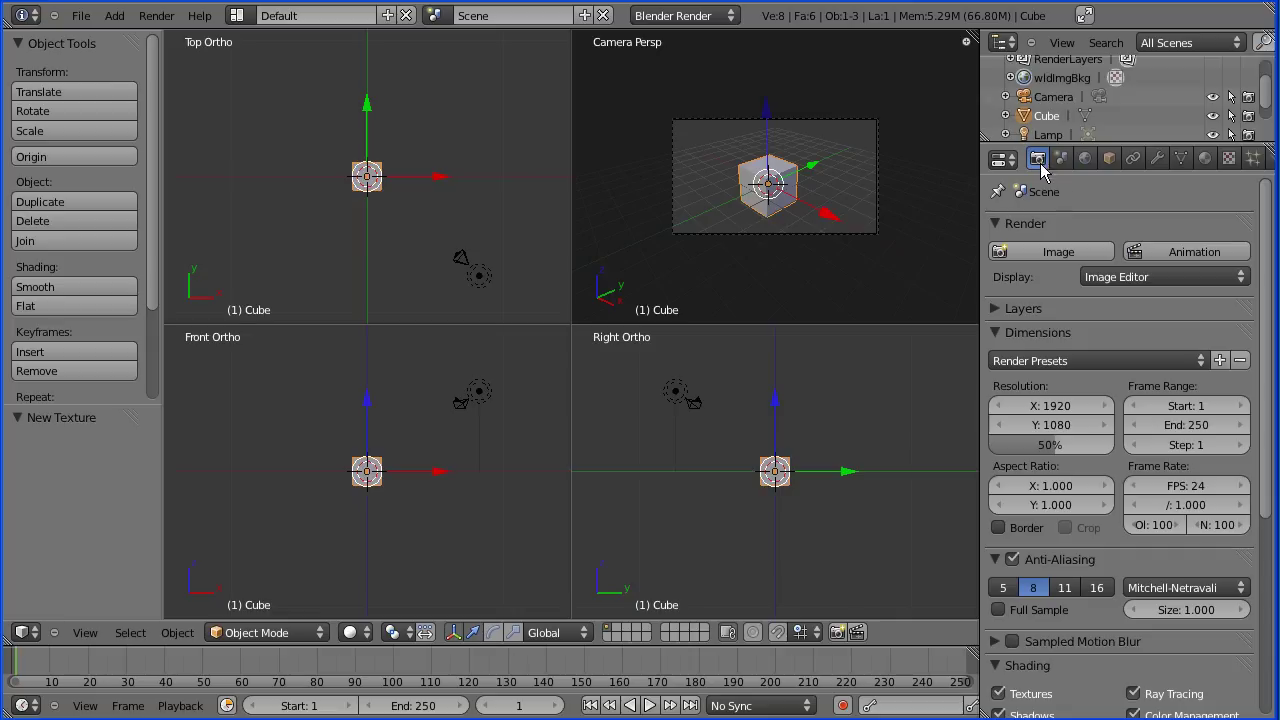
click(1044, 252)
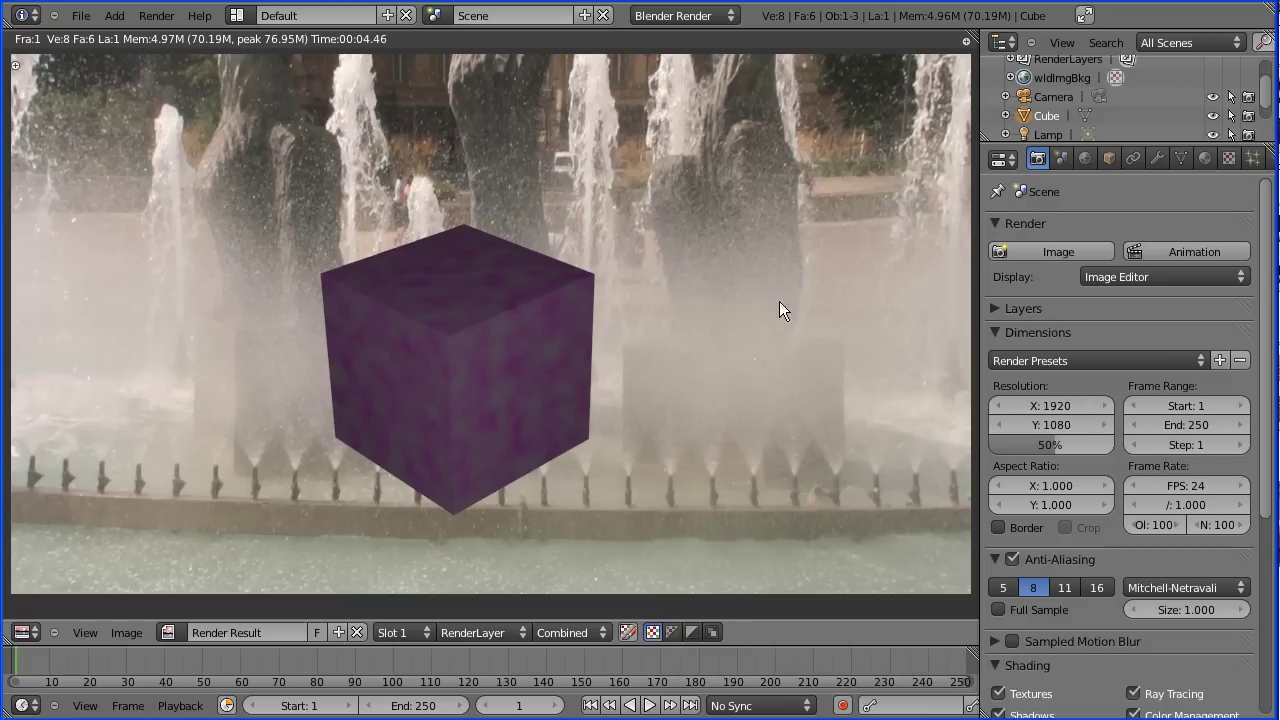
Set render resolution to 640 × 480 at 100% scale and render a fresh image.
click(1037, 405)
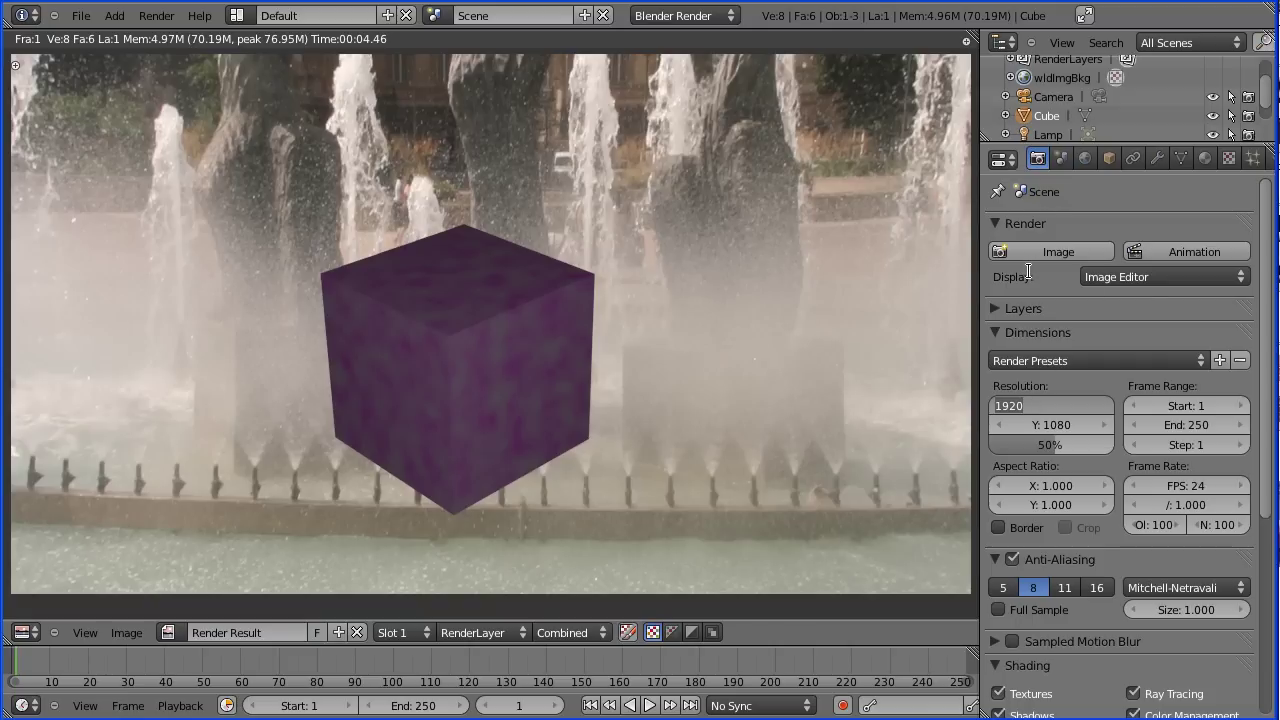
text(640)
key(Return)
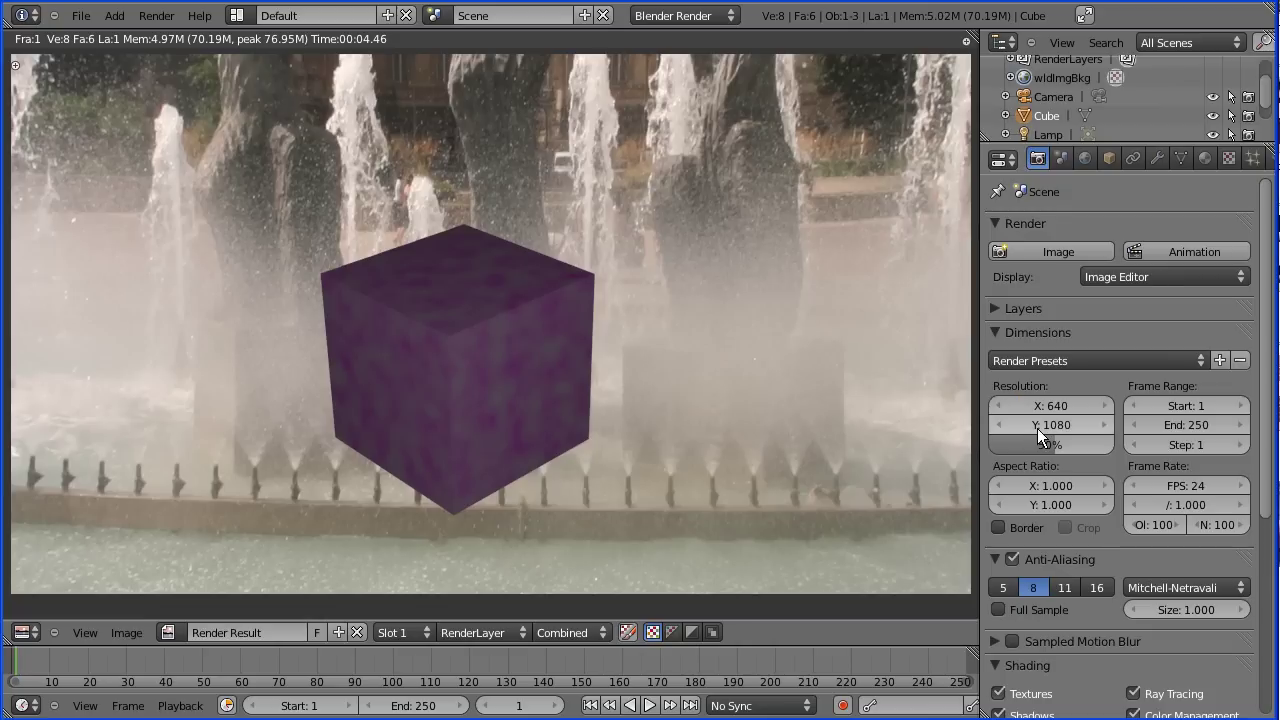
click(1037, 428)
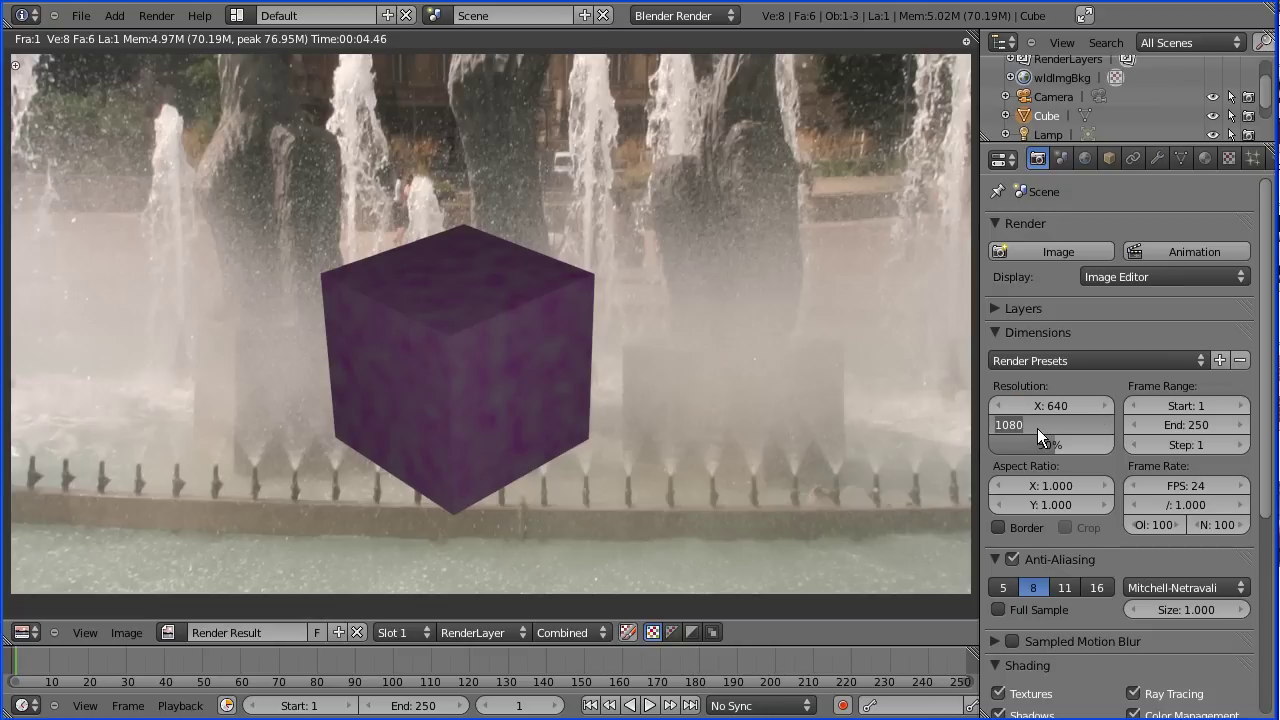
text(480)
key(Return)
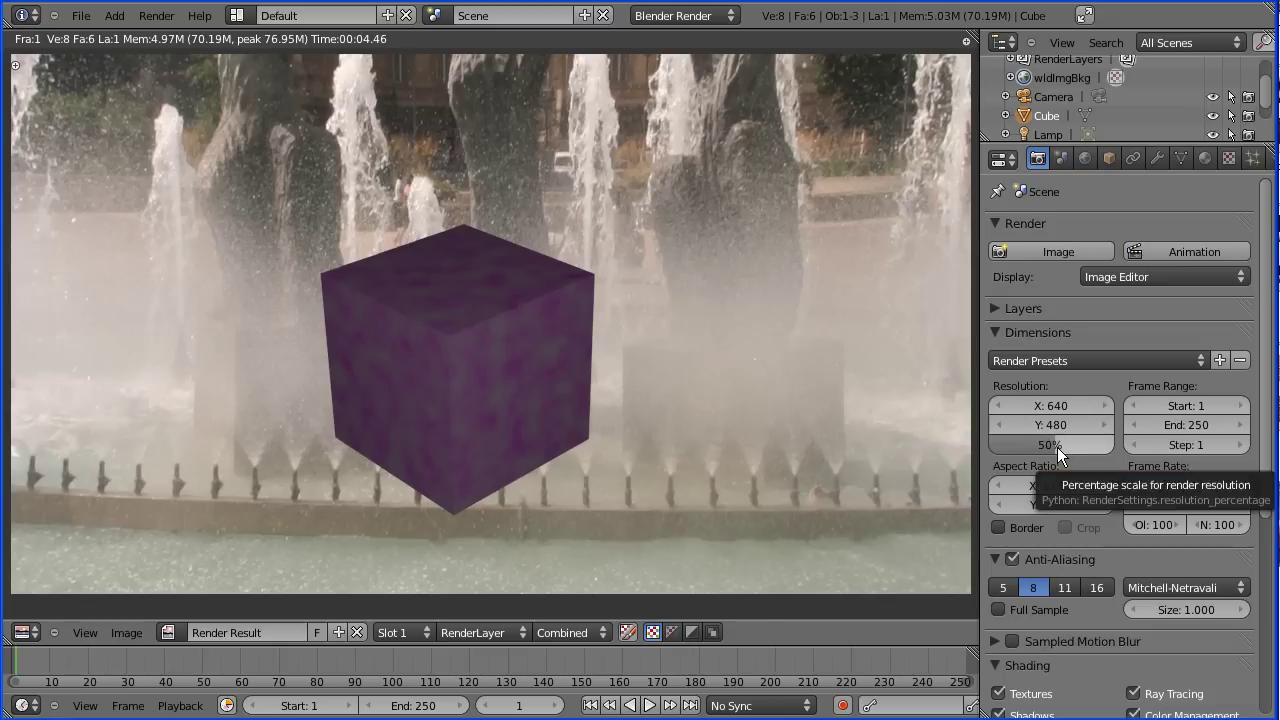
drag(1057, 447, 1118, 445)
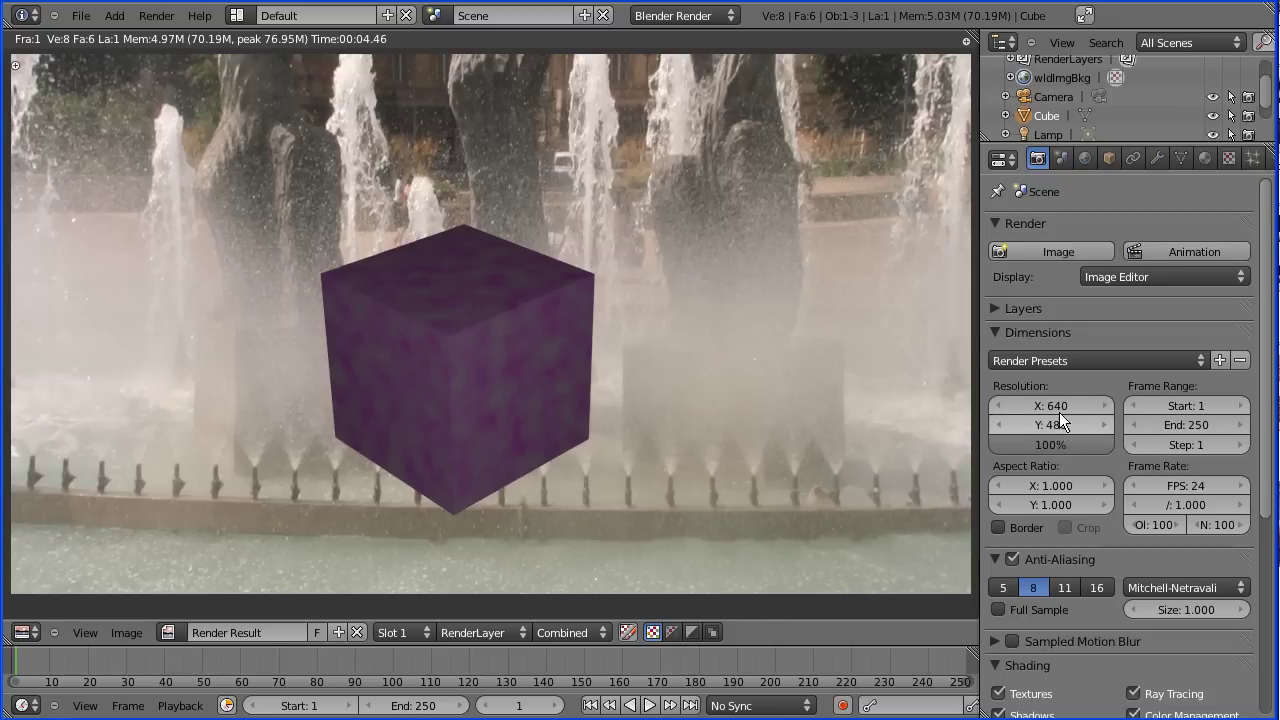
click(1020, 245)
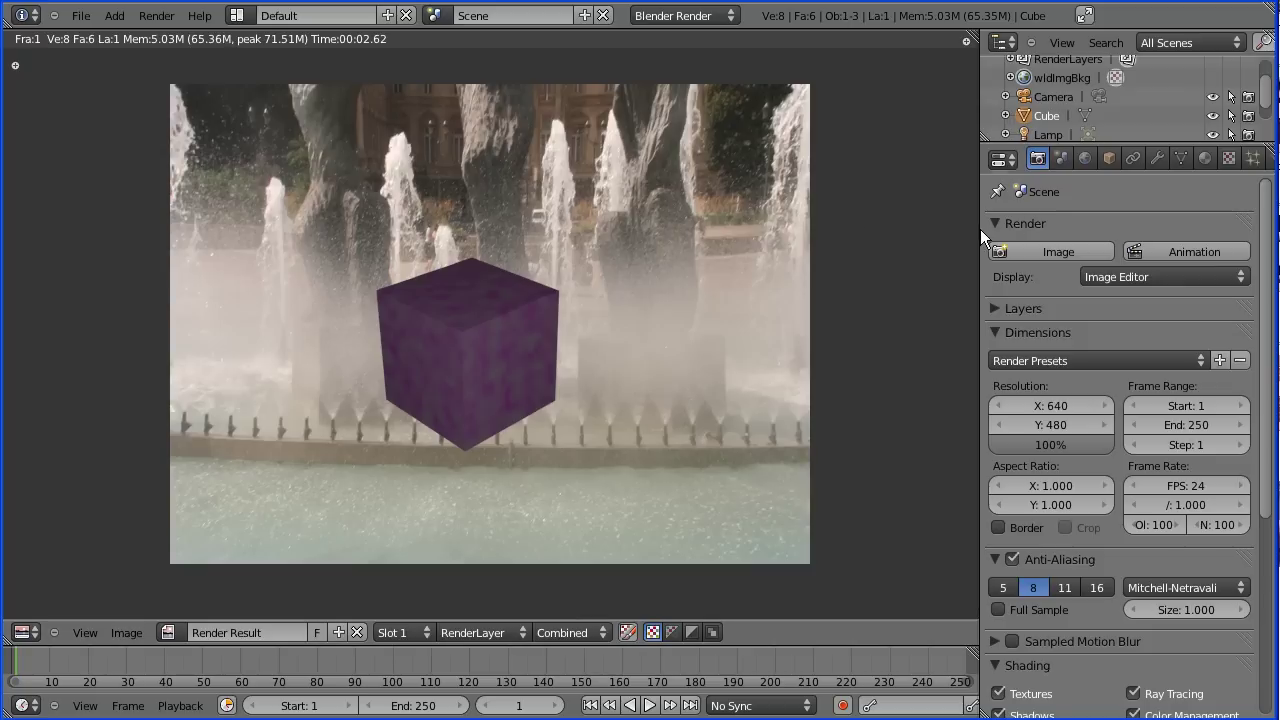
Rename the world's Lille.jpg background texture from 'Texture' to txrWld.
click(1229, 159)
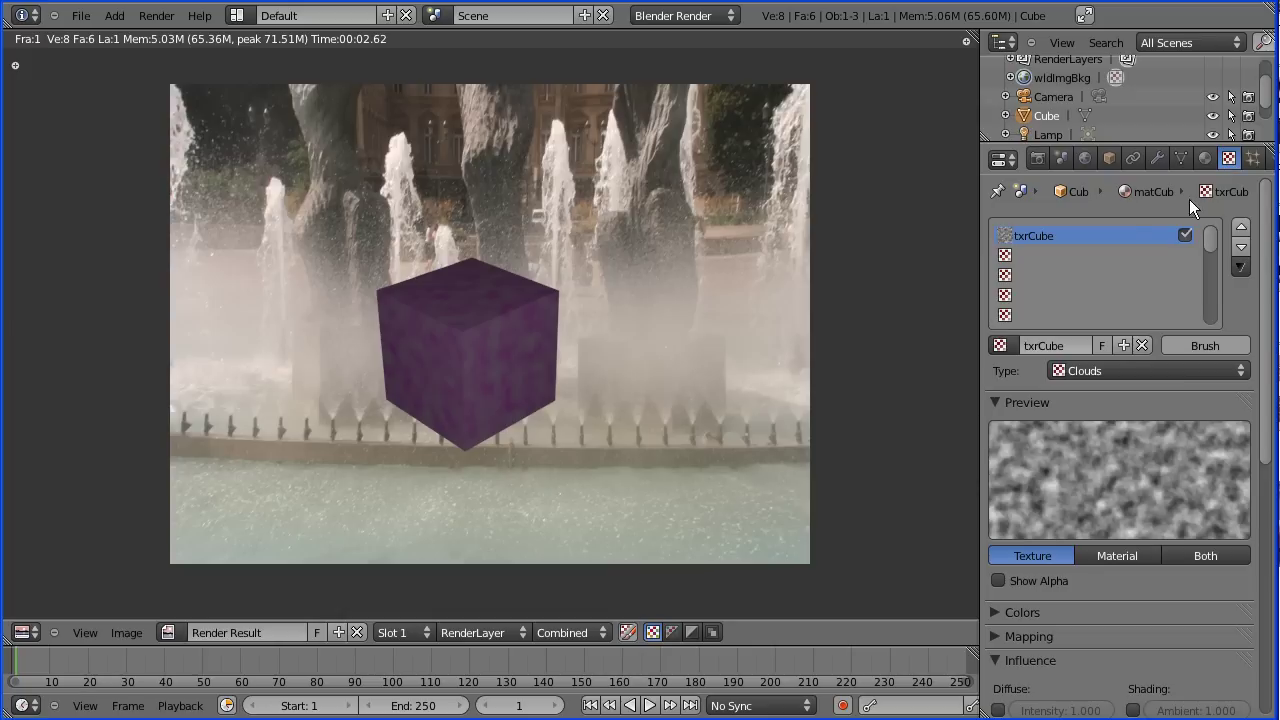
click(1087, 158)
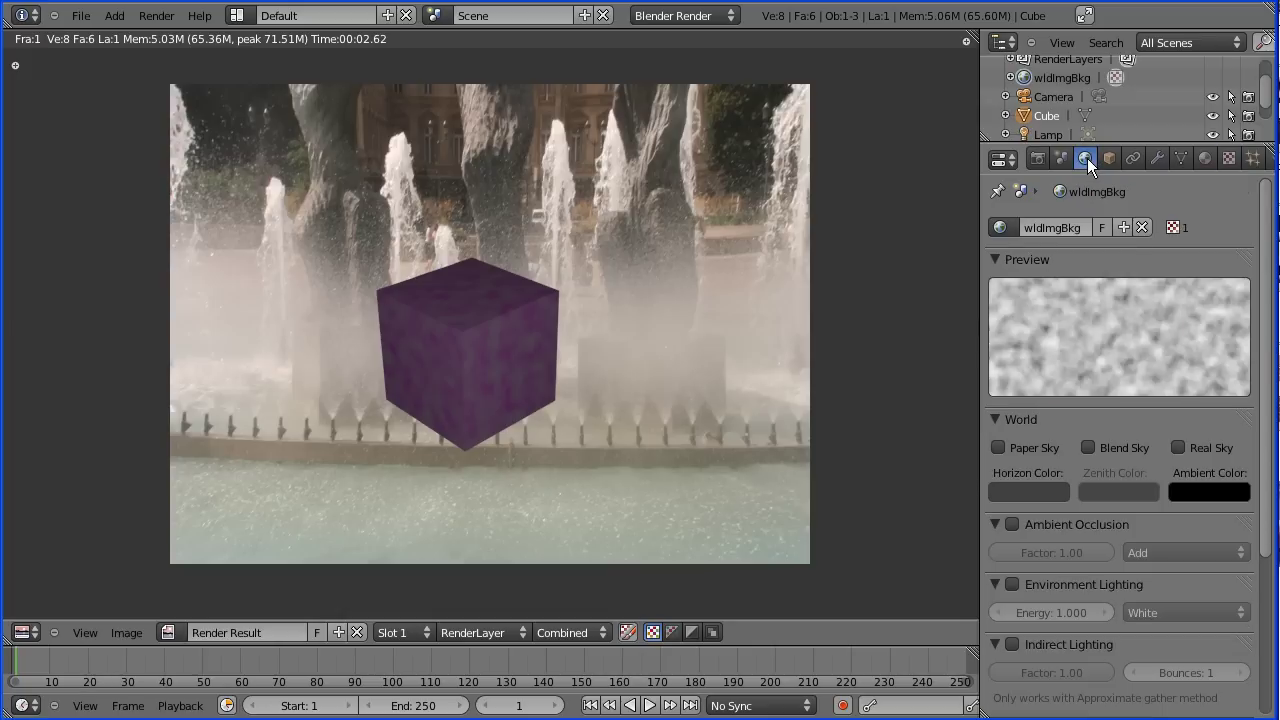
click(1229, 158)
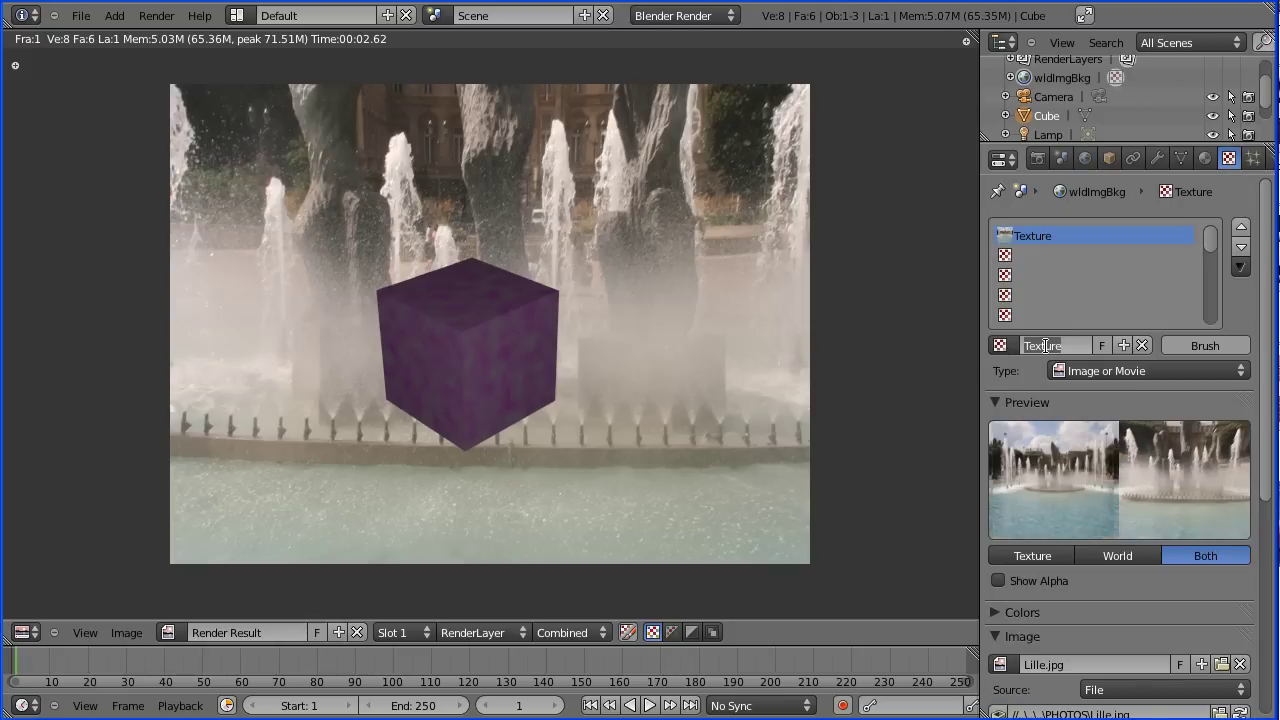
text(t)
text(xt)
text(W)
text(ld)
key(Return)
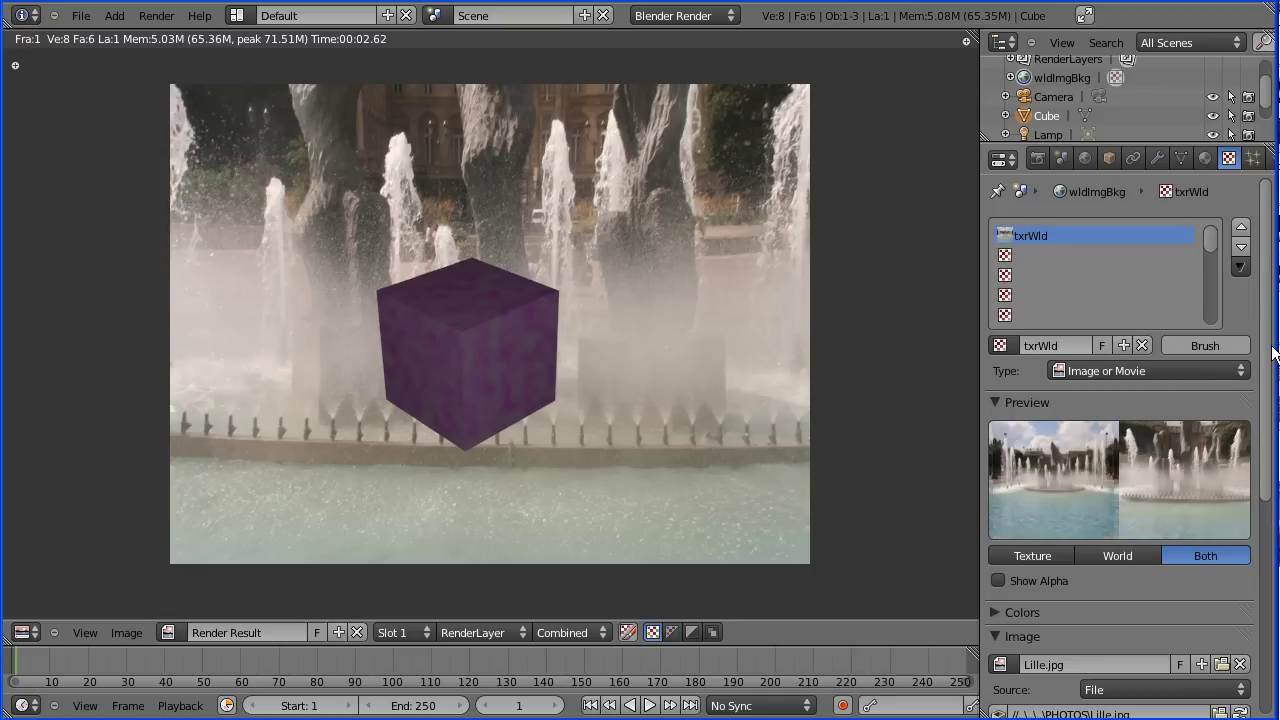
Expand the txrWld Mapping panel and lower its Size X from 1.00 to 0.60.
drag(1272, 356, 1276, 567)
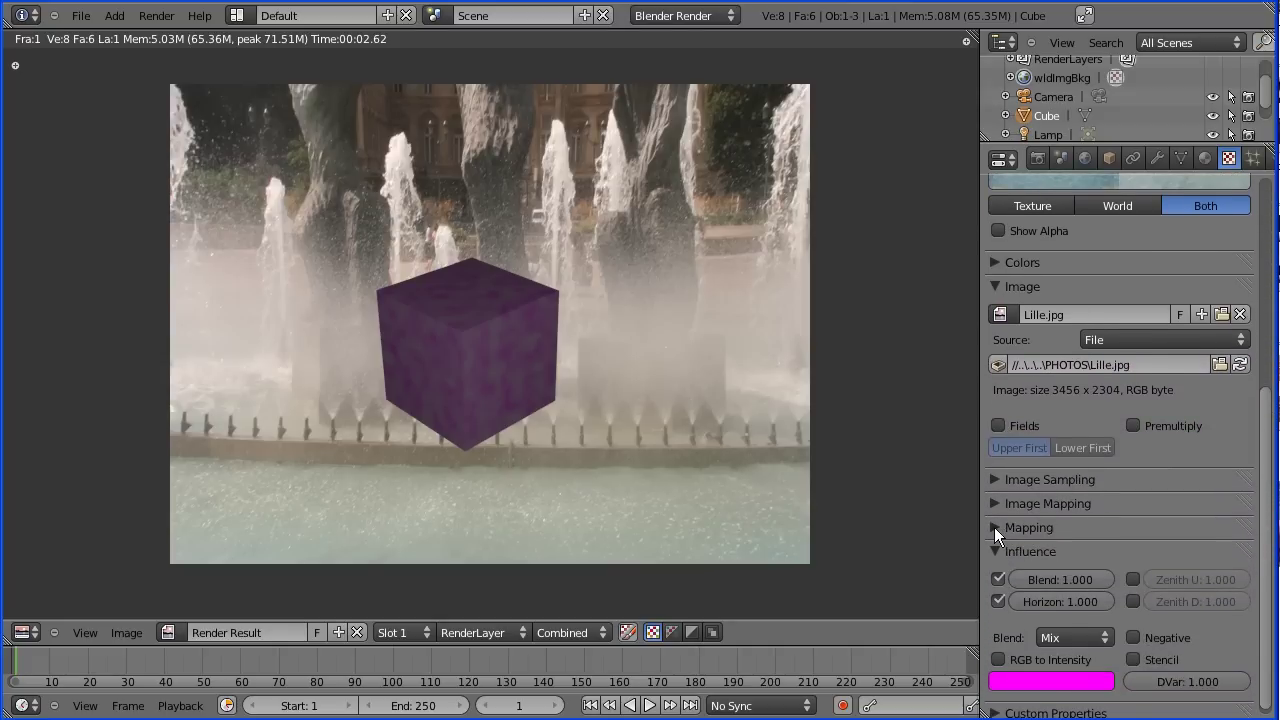
click(994, 527)
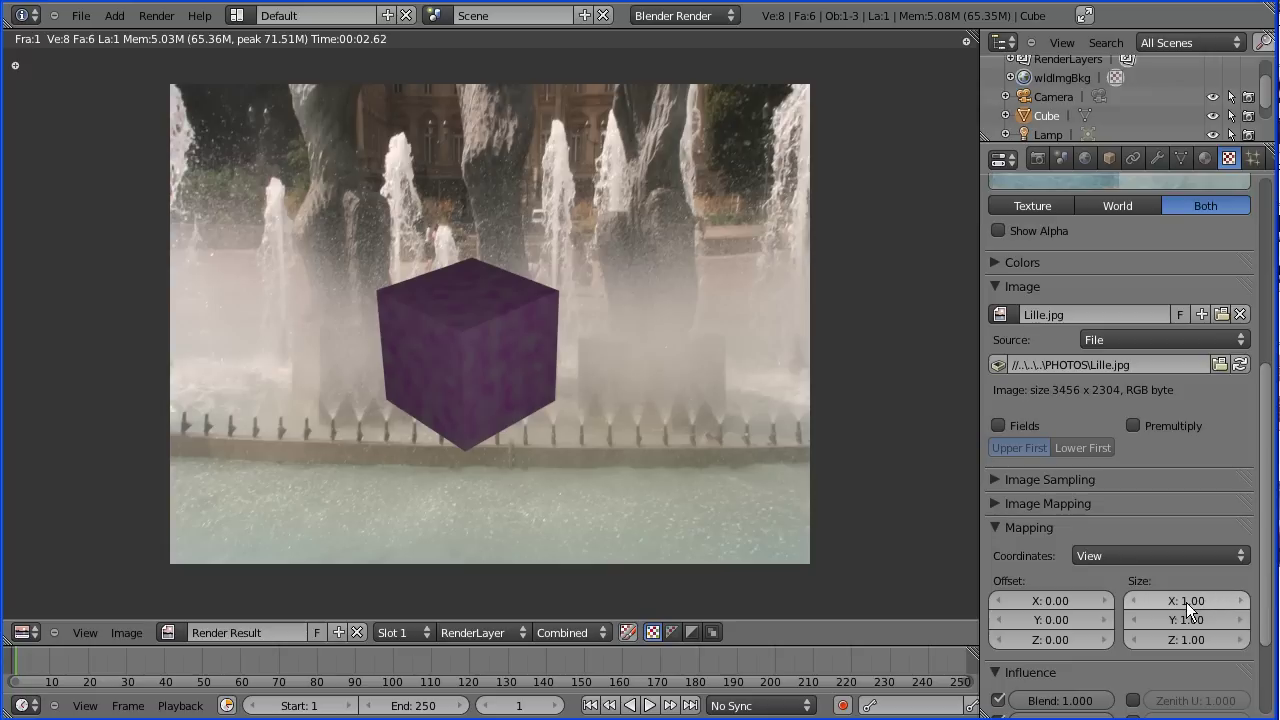
drag(1265, 560, 1268, 506)
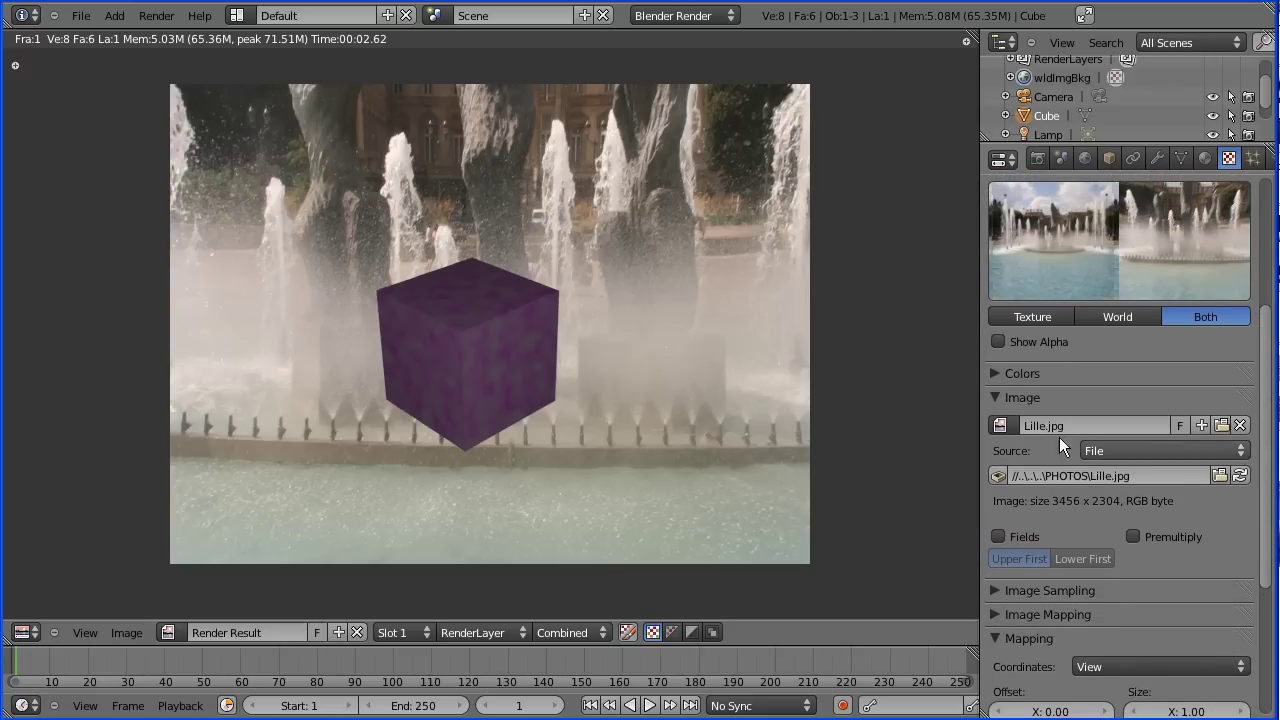
click(997, 395)
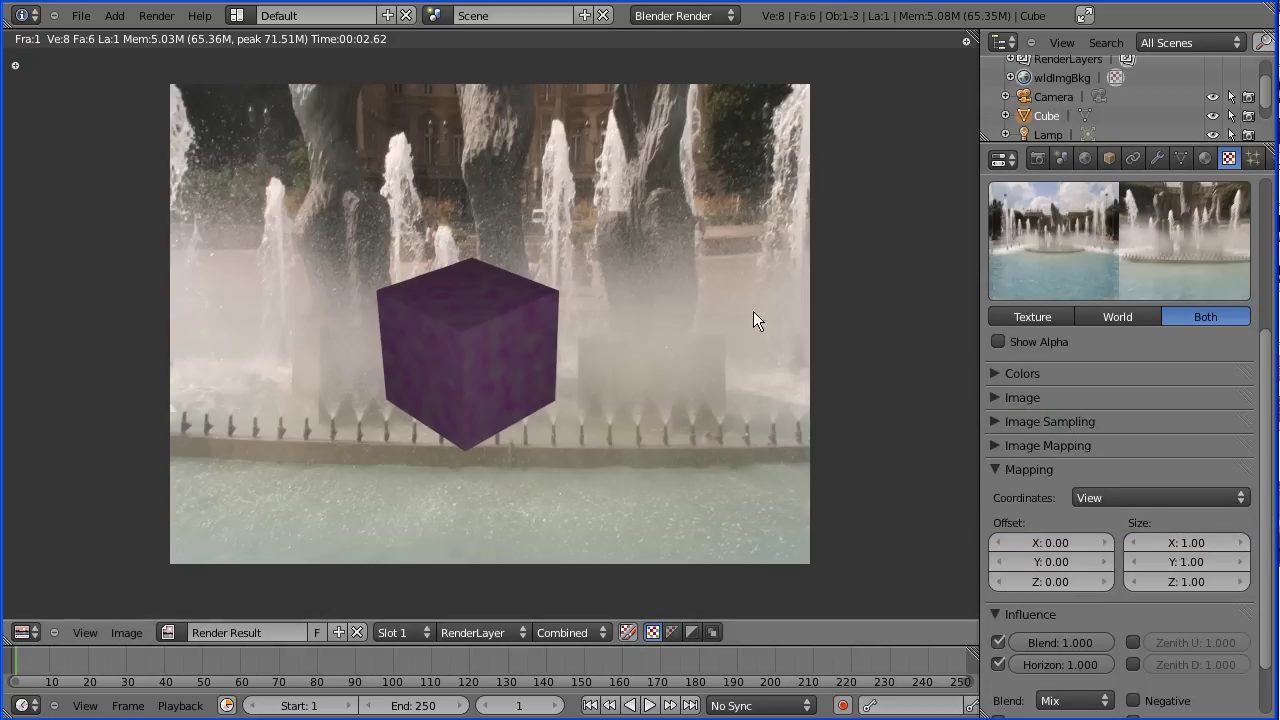
click(1132, 543)
click(1132, 543)
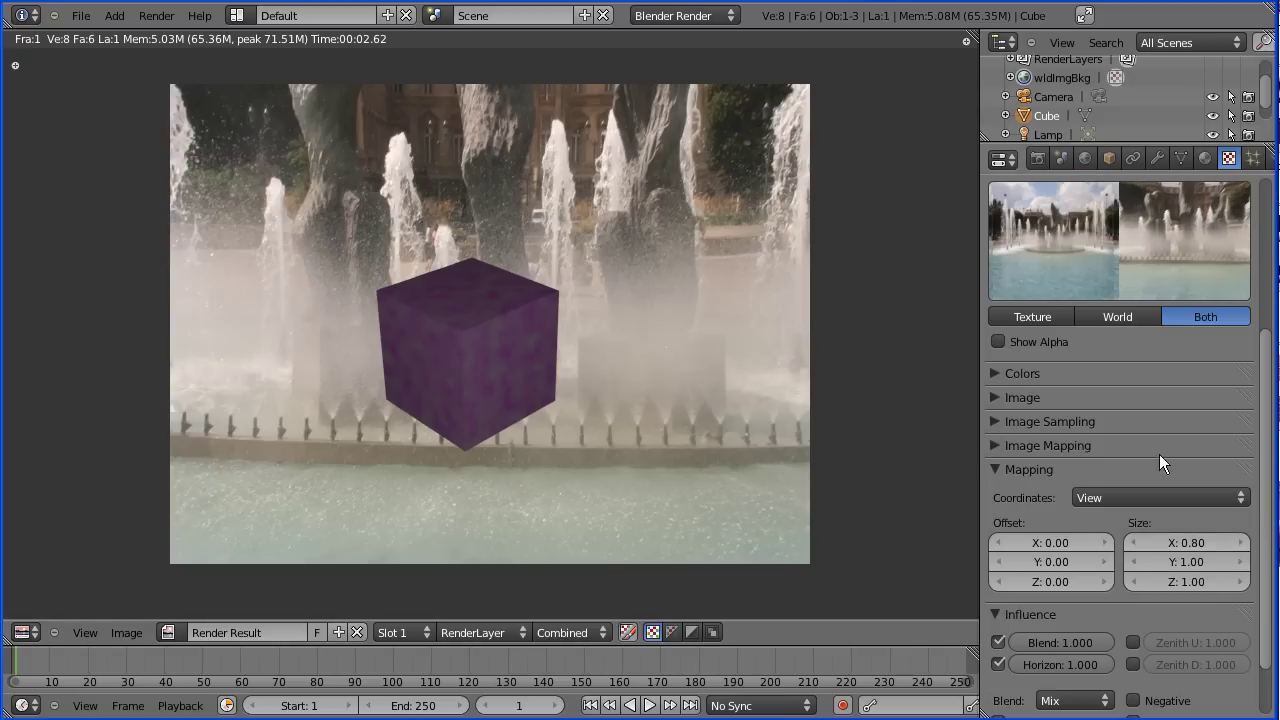
click(1132, 543)
click(1132, 541)
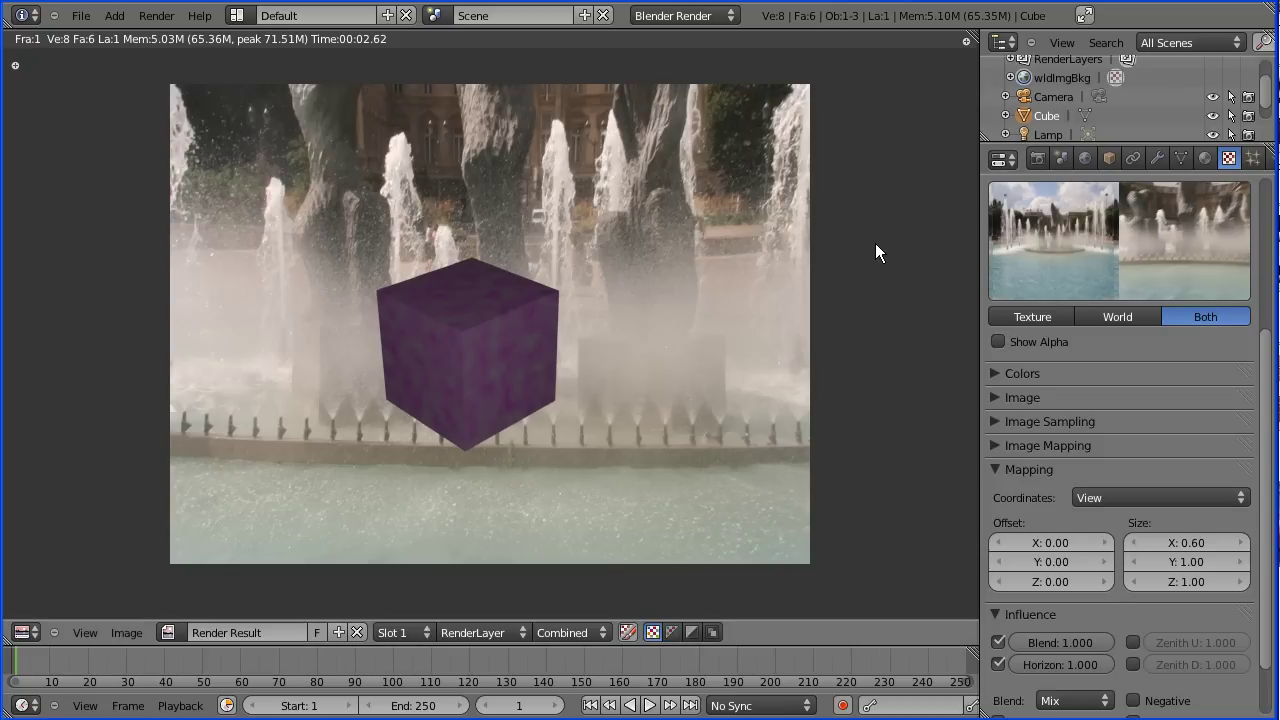
Render, raise the background mapping Size X to 1.70, and re-render.
key(F12)
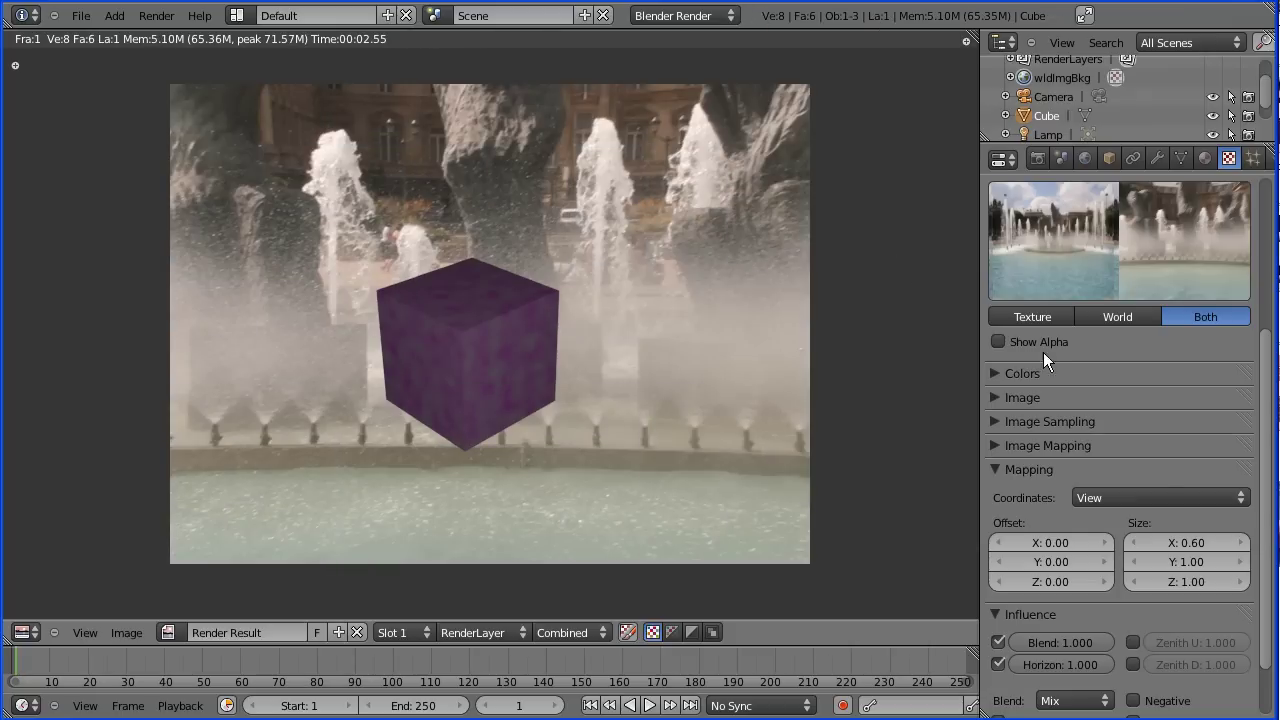
click(1242, 543)
click(1242, 543)
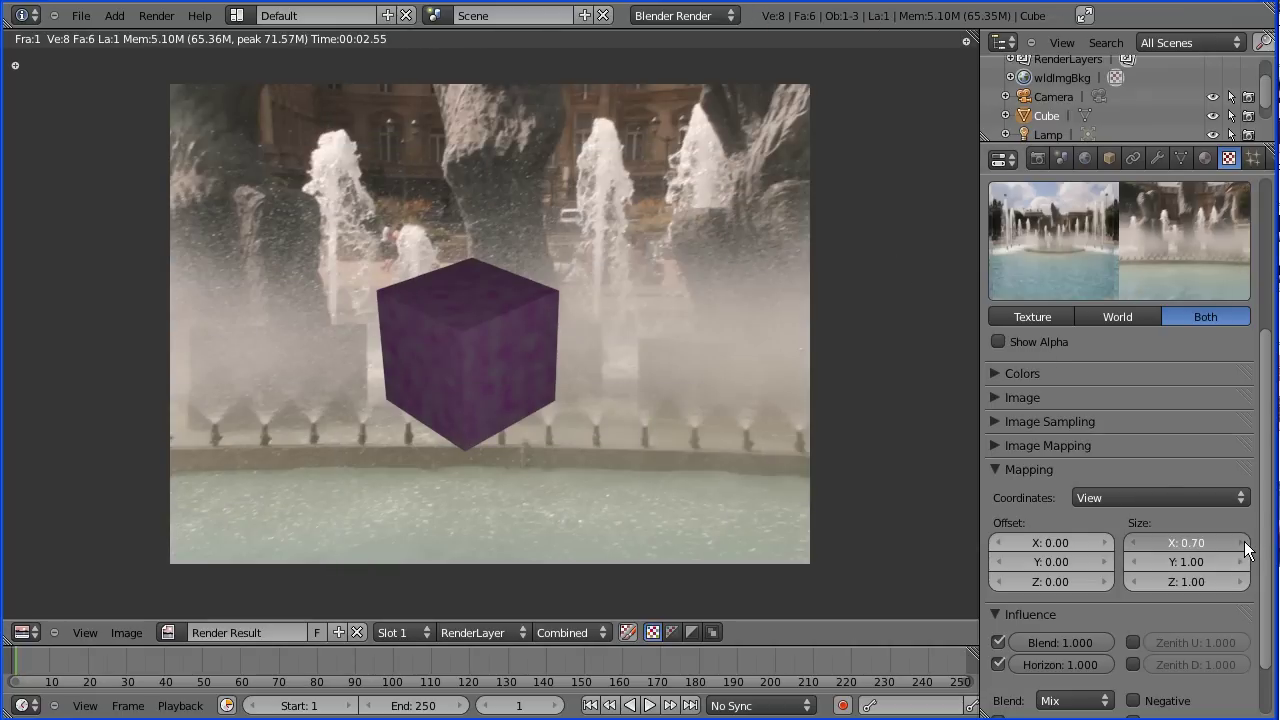
click(1242, 543)
click(1242, 543)
click(1242, 543)
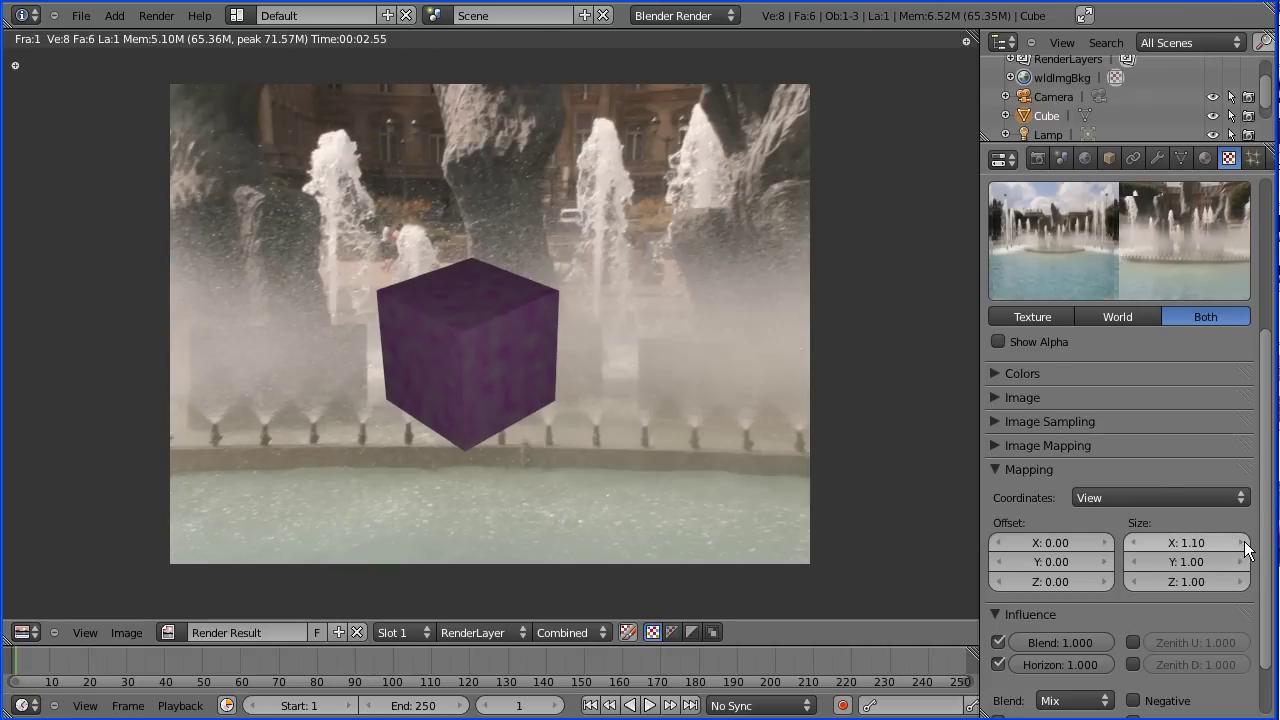
click(1242, 543)
click(1243, 543)
click(1243, 543)
click(1243, 543)
click(1243, 543)
click(1243, 543)
key(F12)
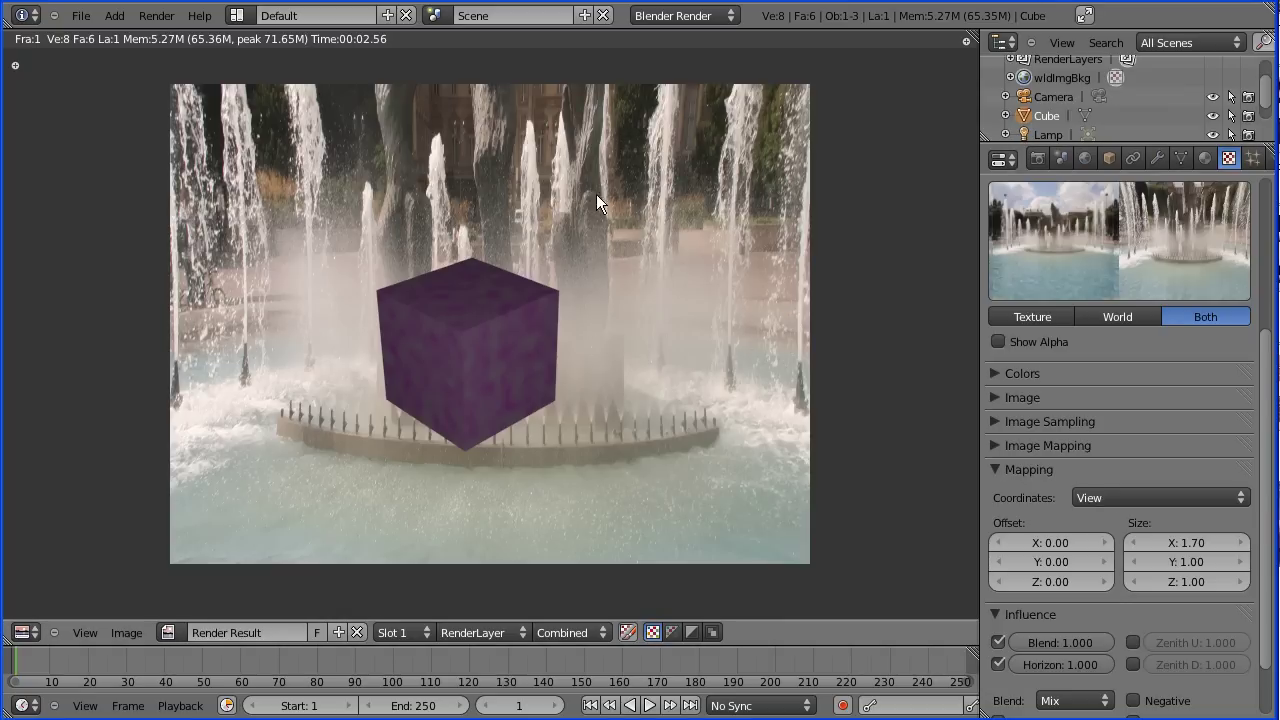
Raise mapping Size Y to 1.90 and render the fountain with the building behind.
click(1239, 560)
click(1239, 560)
click(1239, 560)
click(1239, 561)
click(1239, 561)
click(1239, 561)
click(1239, 561)
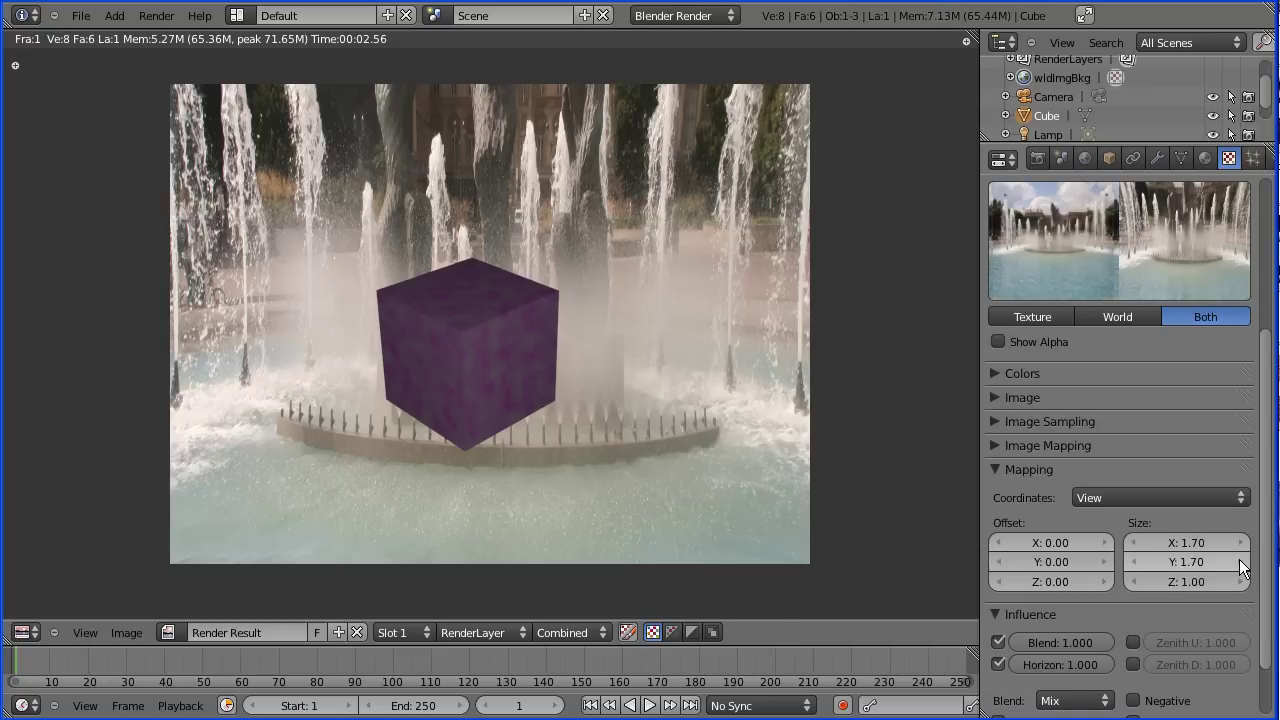
click(1239, 561)
click(1239, 560)
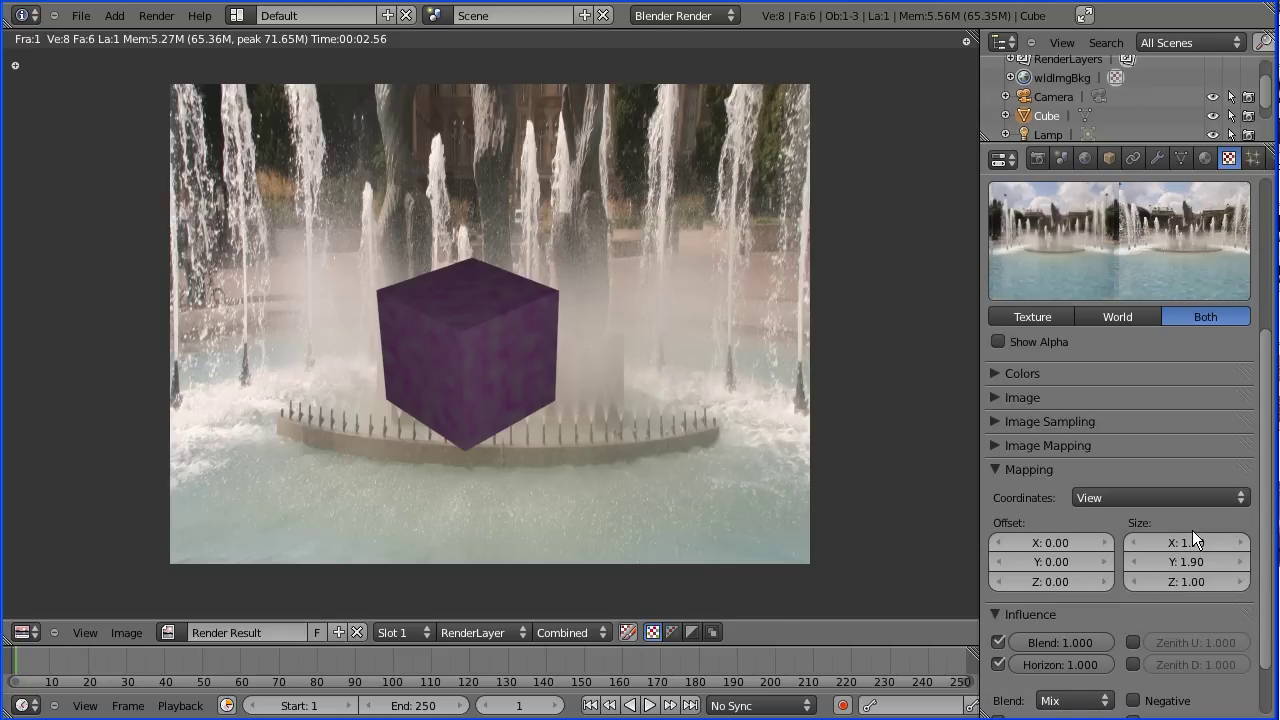
key(F12)
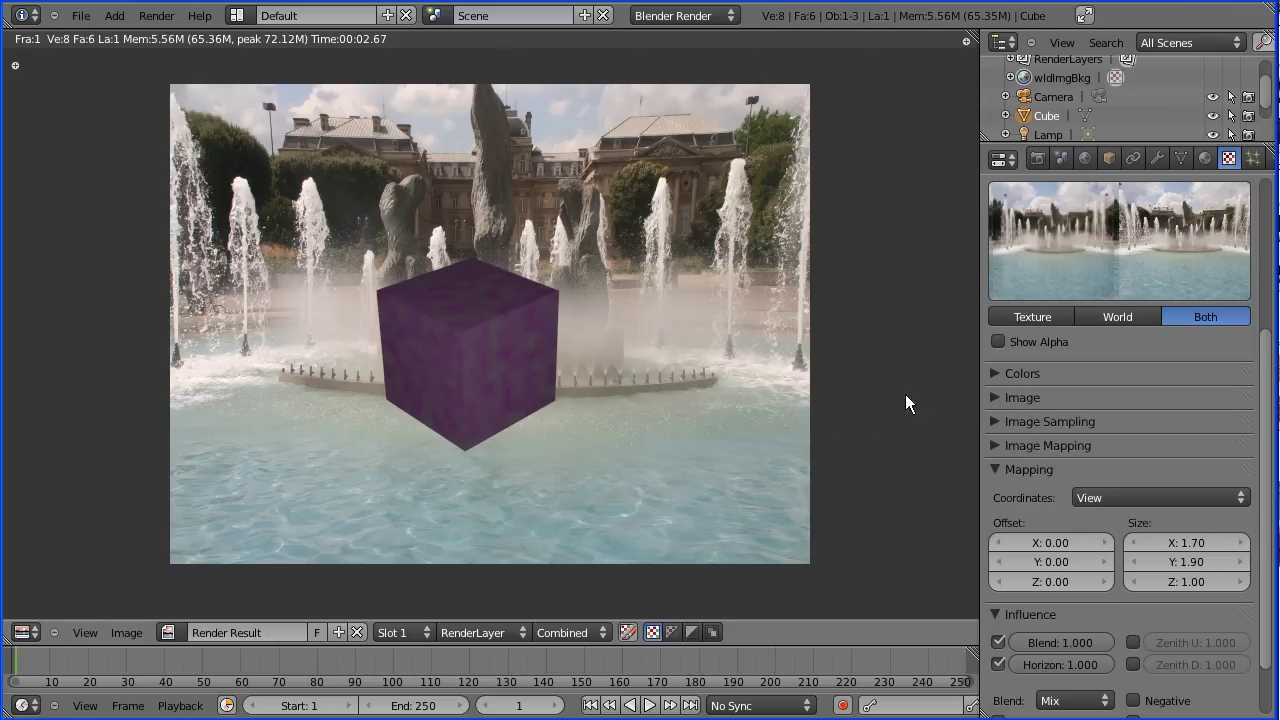
Enter mapping Size Y 3 and Size X 2, then render the whole fountain under the sky.
click(1190, 559)
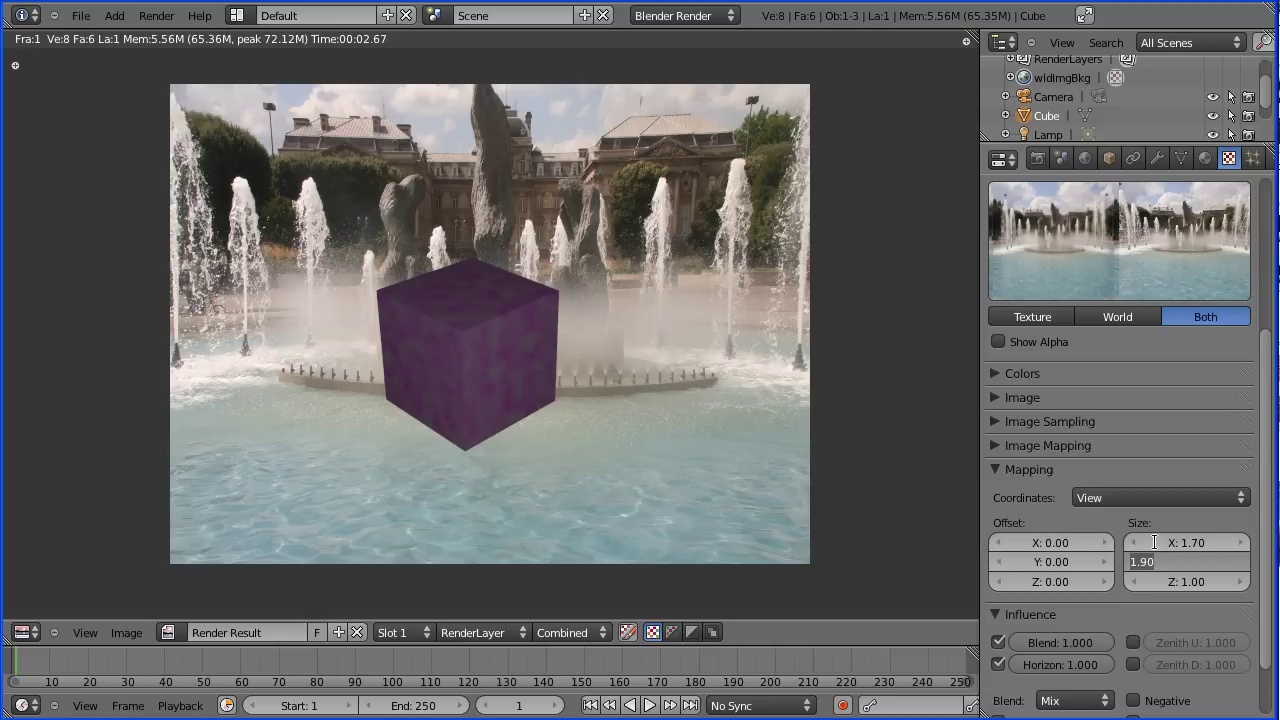
text(3)
key(Return)
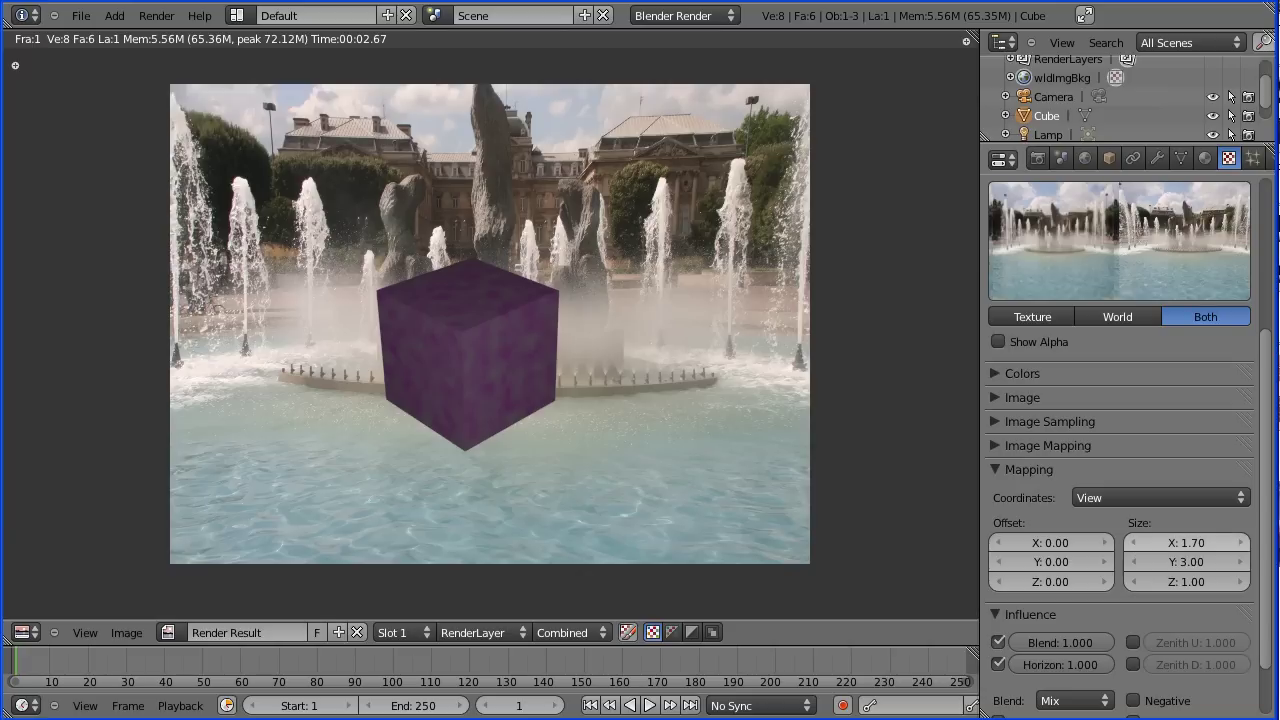
click(1168, 542)
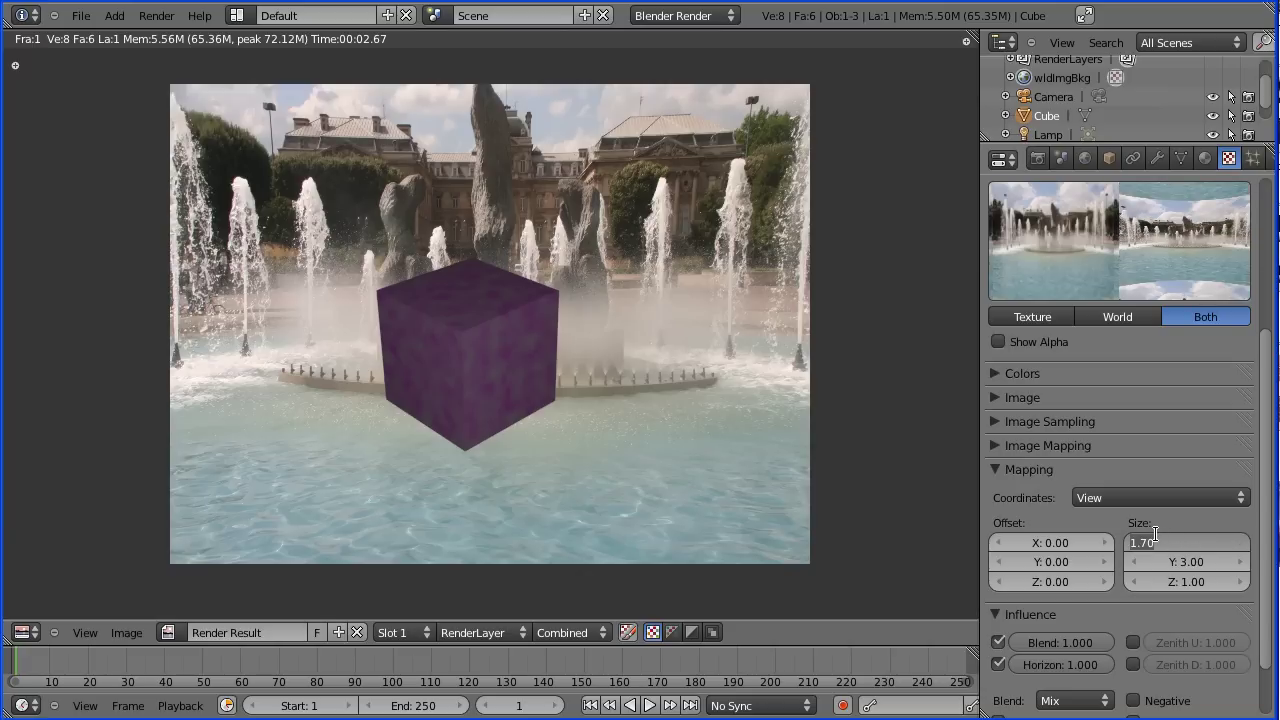
text(2)
key(Return)
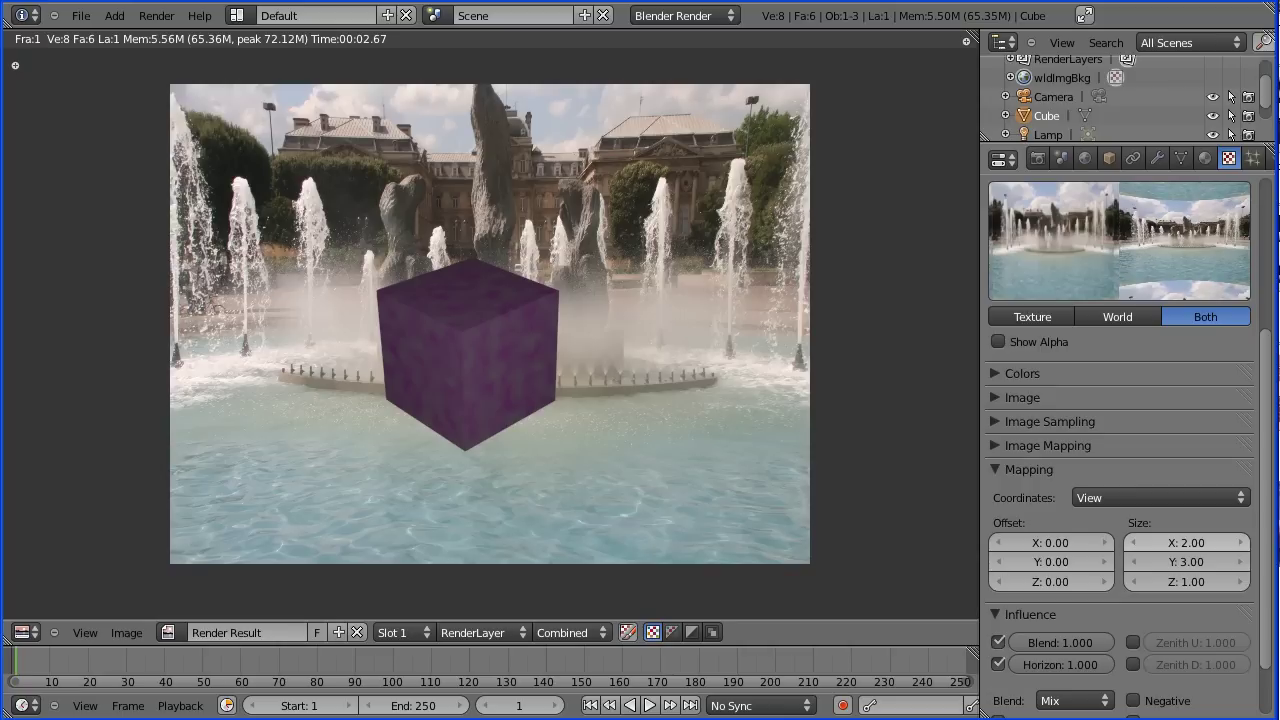
key(F12)
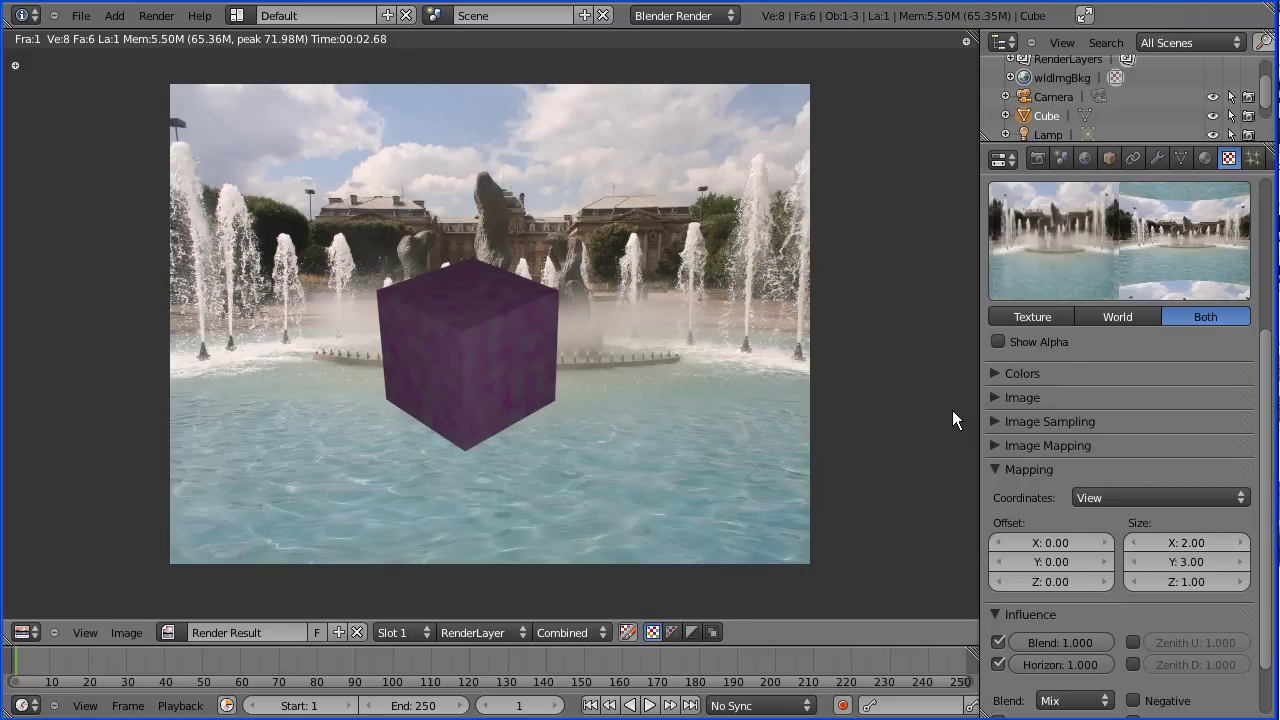
click(993, 442)
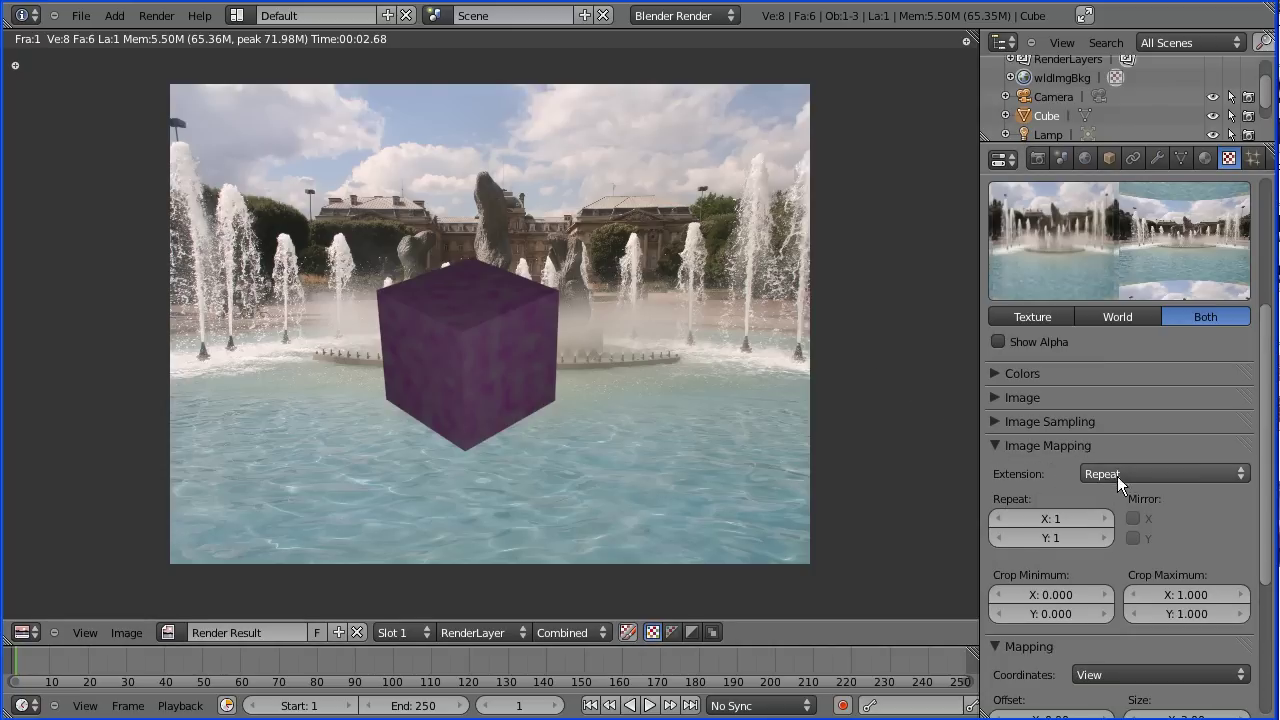
click(993, 444)
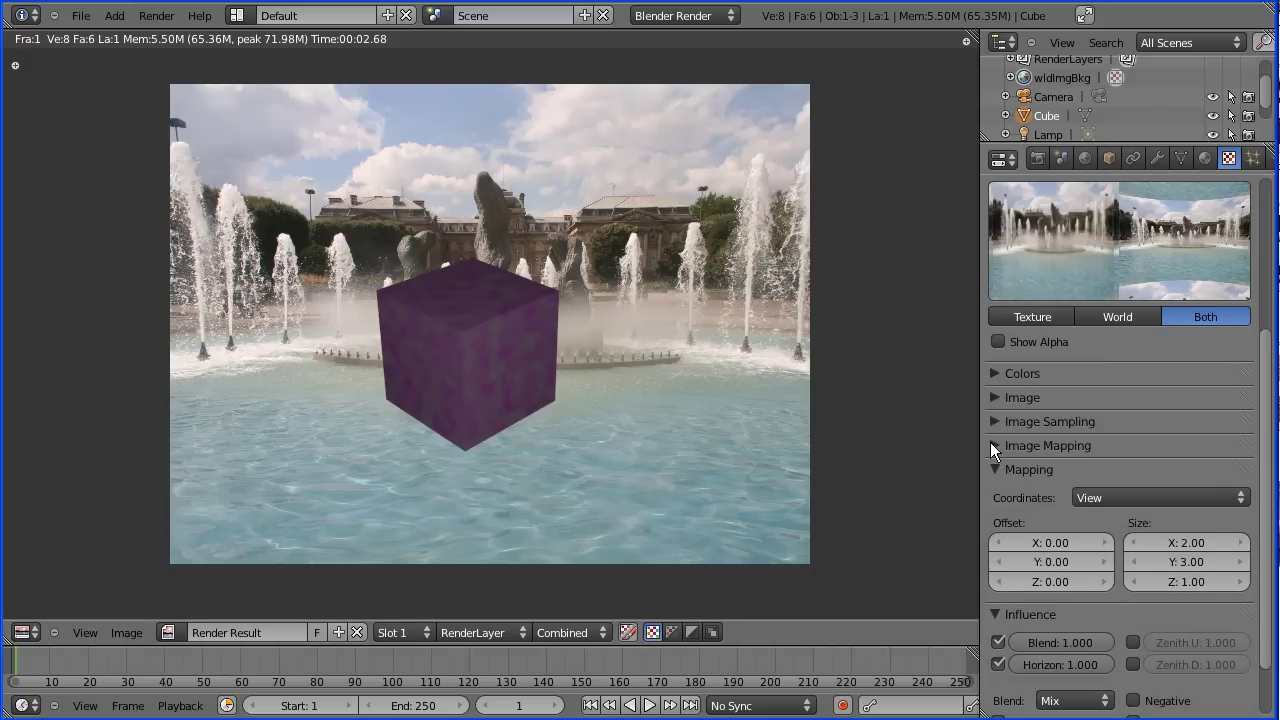